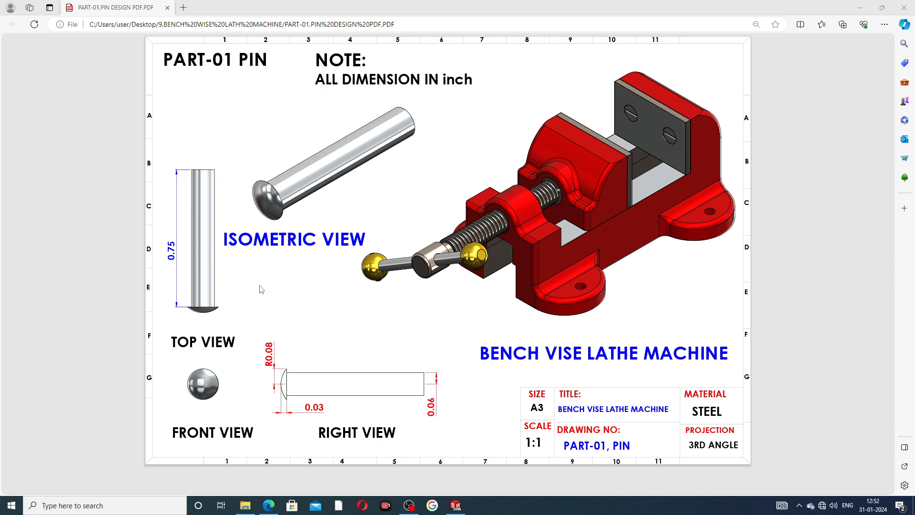
Step: Switch to SOLIDWORKS and examine the finished pin model from several angles
click(456, 505)
middle_drag(662, 248, 599, 265)
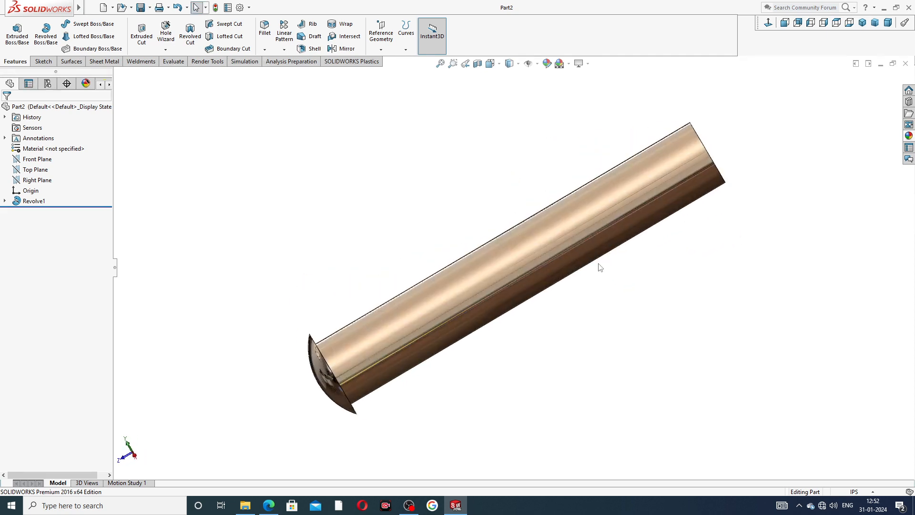
scroll(599, 265, up, 3)
middle_drag(573, 228, 605, 237)
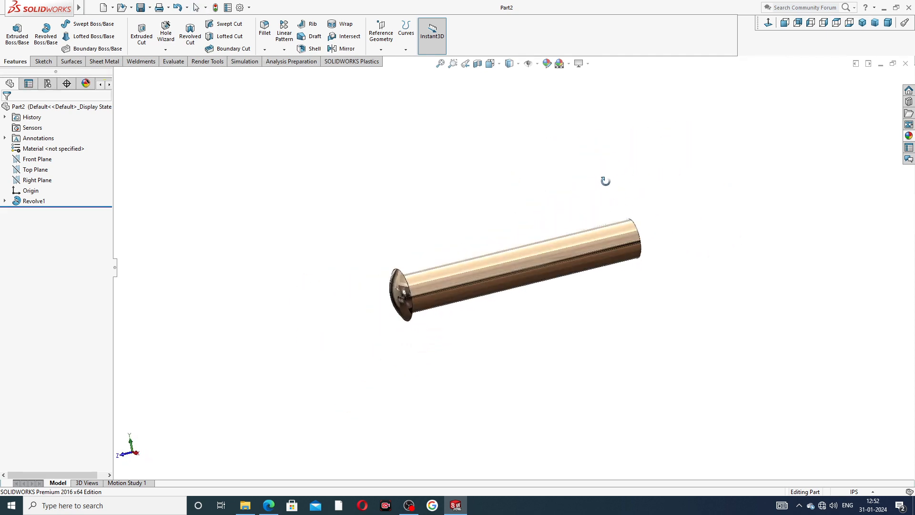
scroll(527, 287, down, 2)
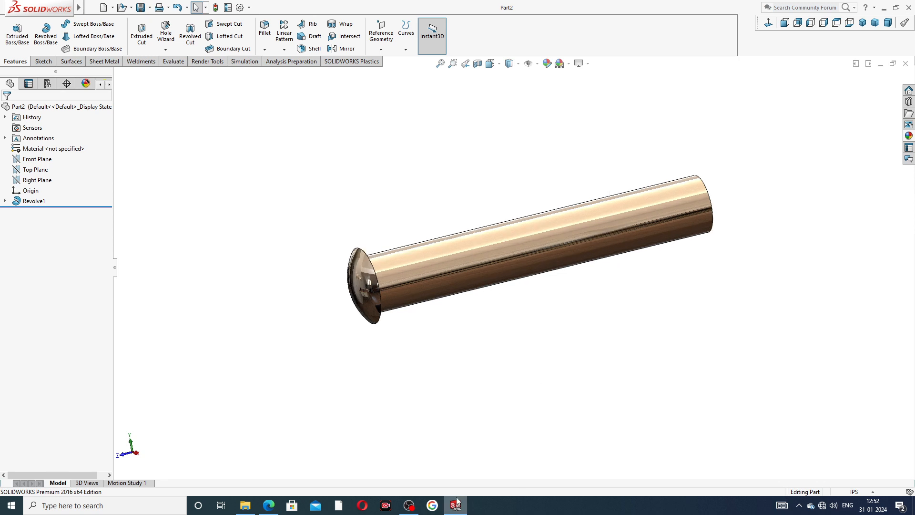
Step: Close the open pin part and create a new part document
mouse_move(457, 507)
click(905, 64)
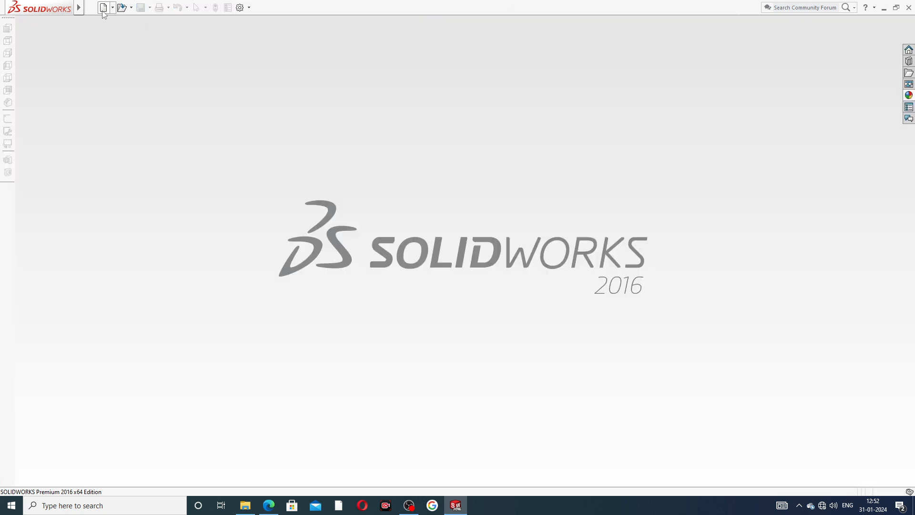
click(103, 7)
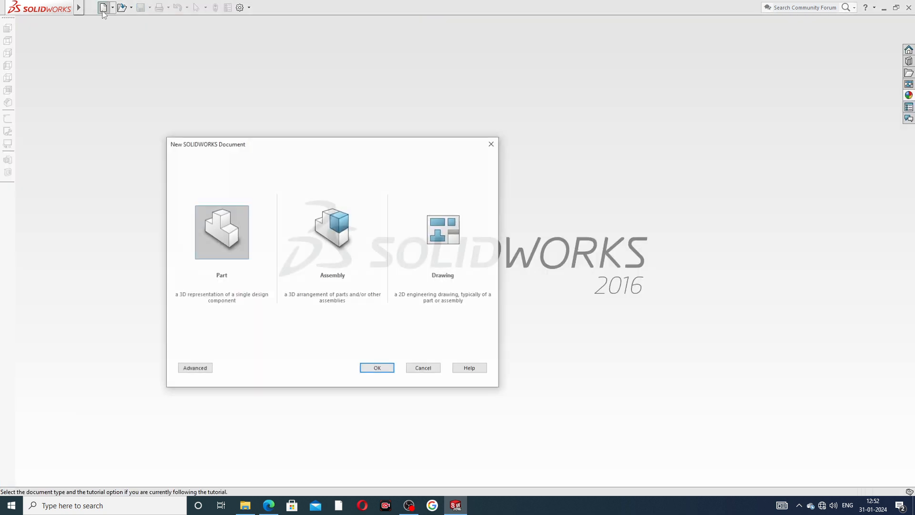
click(382, 373)
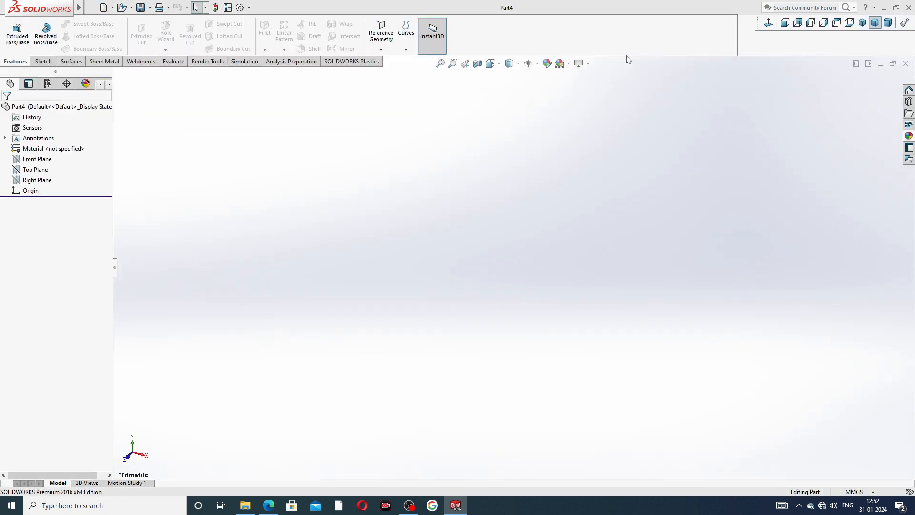
Step: Apply the Plain White scene and set both the shaded and wireframe image quality resolutions to their highest level
click(569, 63)
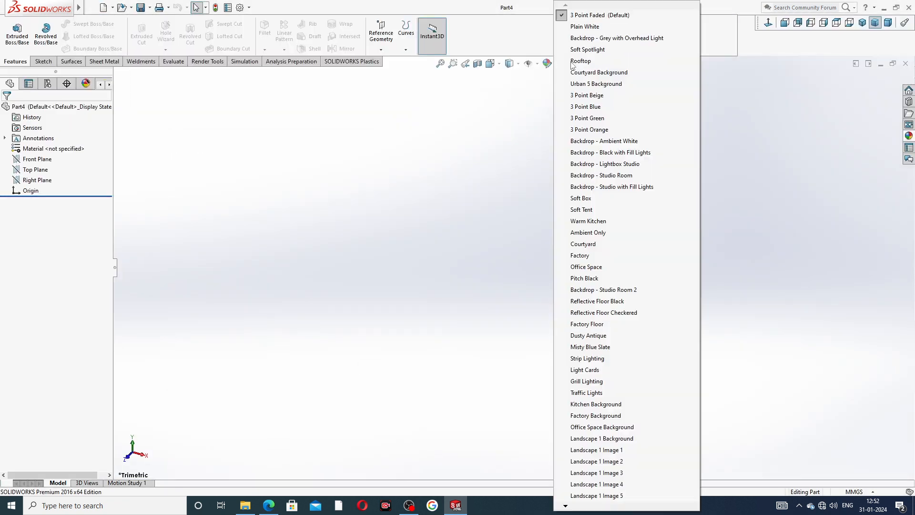
click(586, 28)
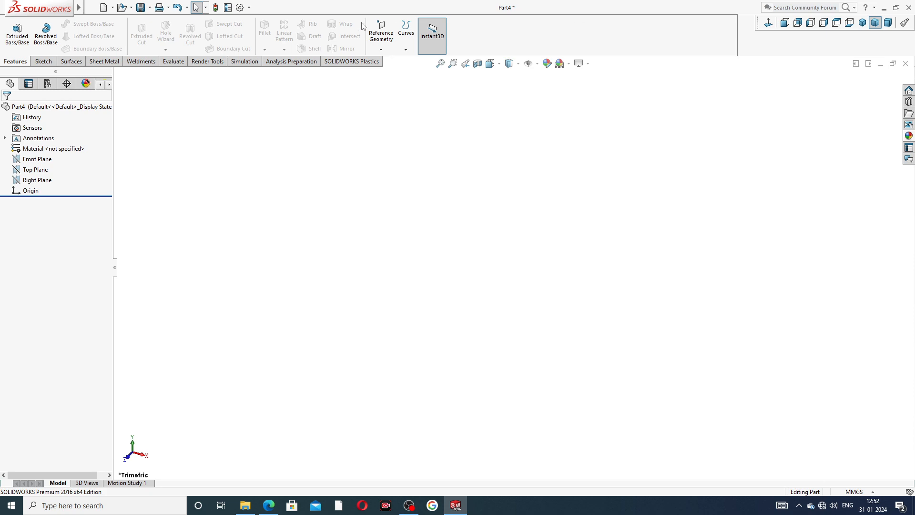
click(241, 8)
click(337, 91)
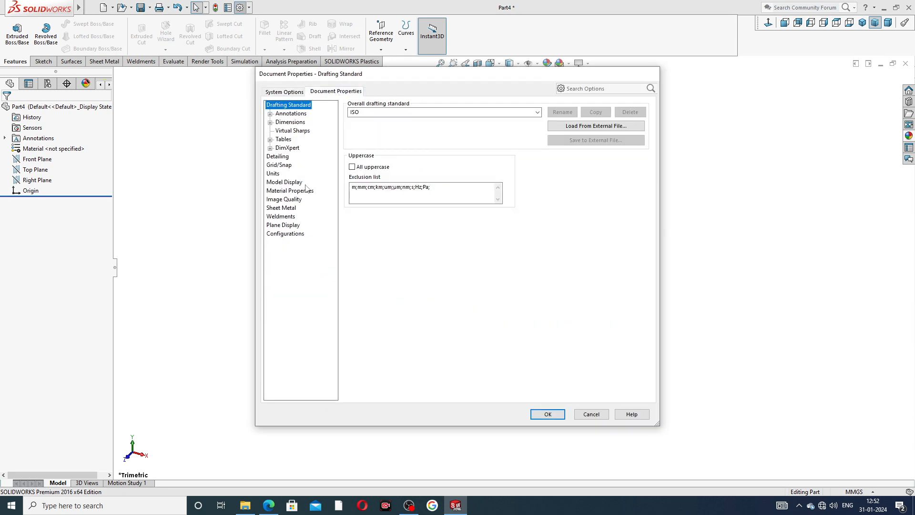
click(284, 199)
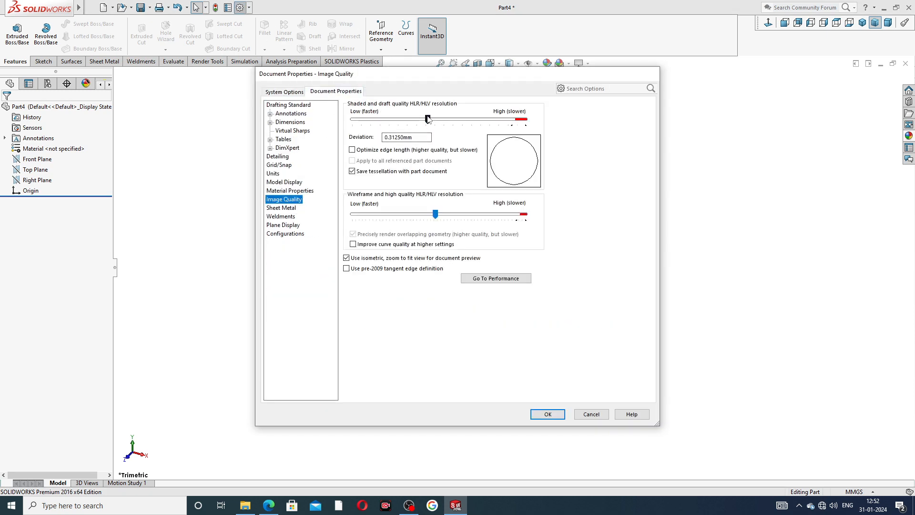
mouse_move(431, 120)
mouse_down()
mouse_move(501, 129)
mouse_move(525, 119)
mouse_up()
drag(436, 214, 526, 215)
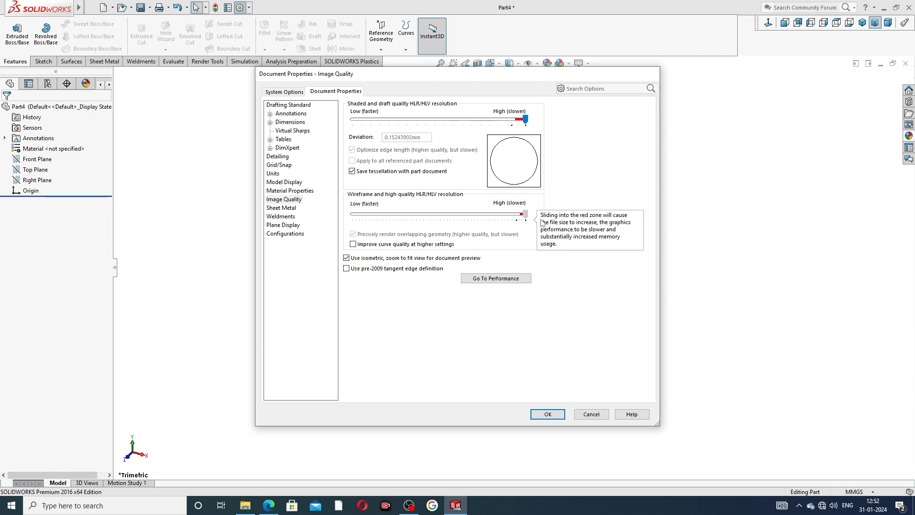
click(548, 414)
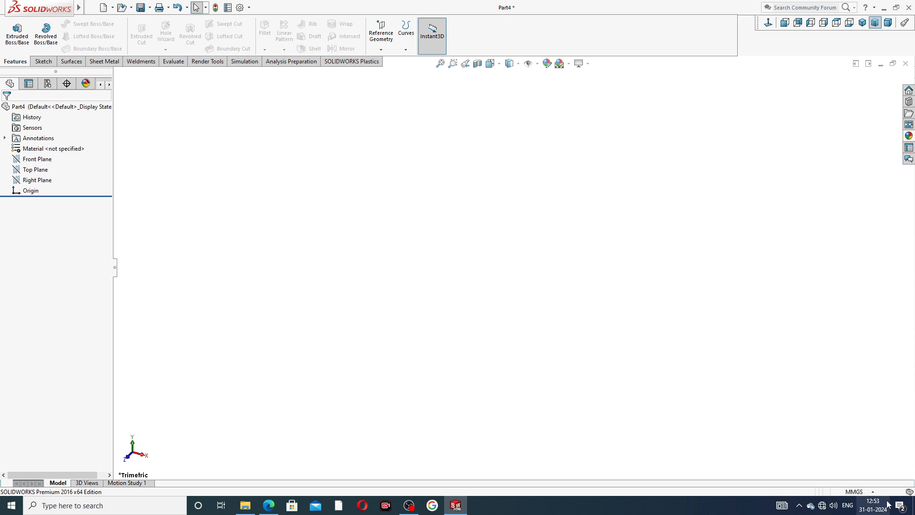
Step: Set the document units to IPS (inch, pound, second) and check the dimensions on the pin's PDF drawing
click(868, 492)
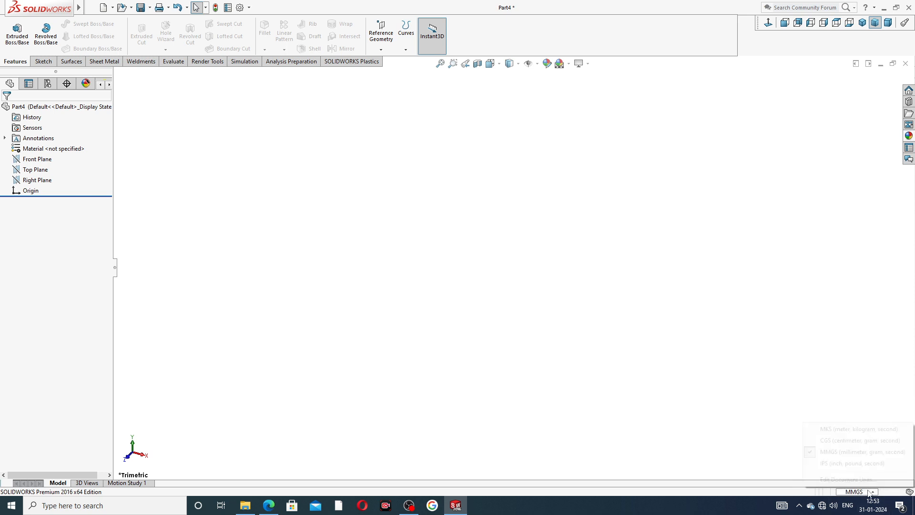
click(848, 463)
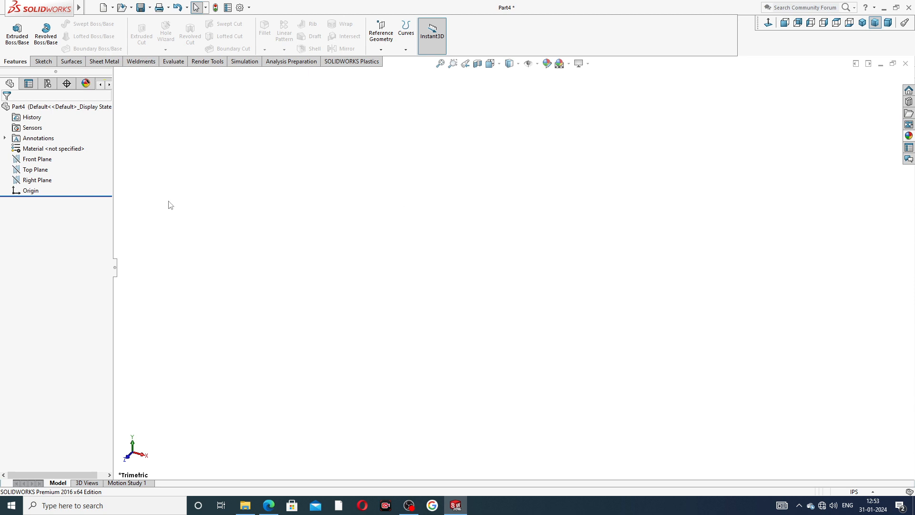
click(269, 505)
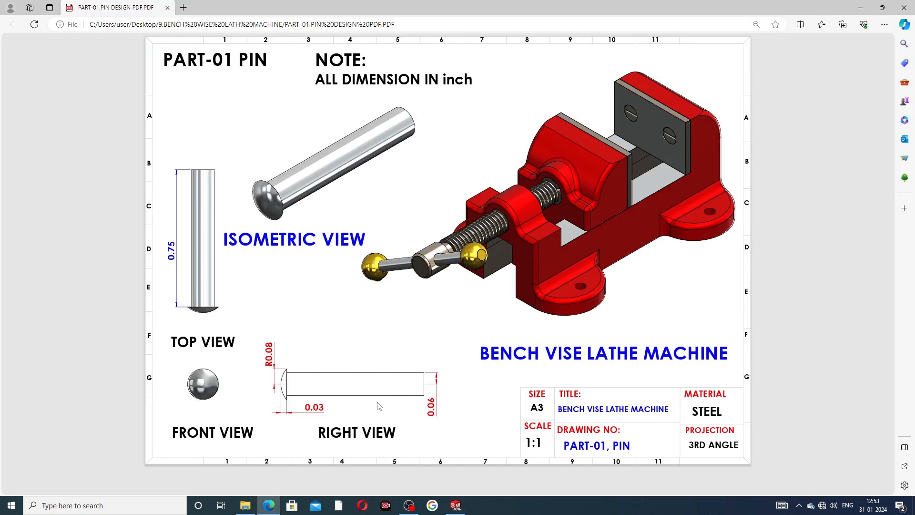
click(269, 505)
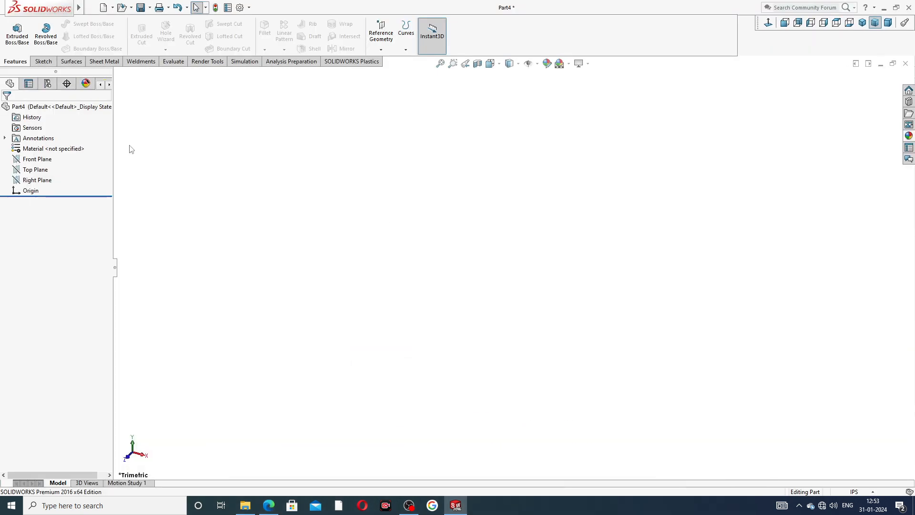
Step: Start a sketch on the Right Plane and draw a horizontal line about 3.5 in long ending at the origin
click(43, 184)
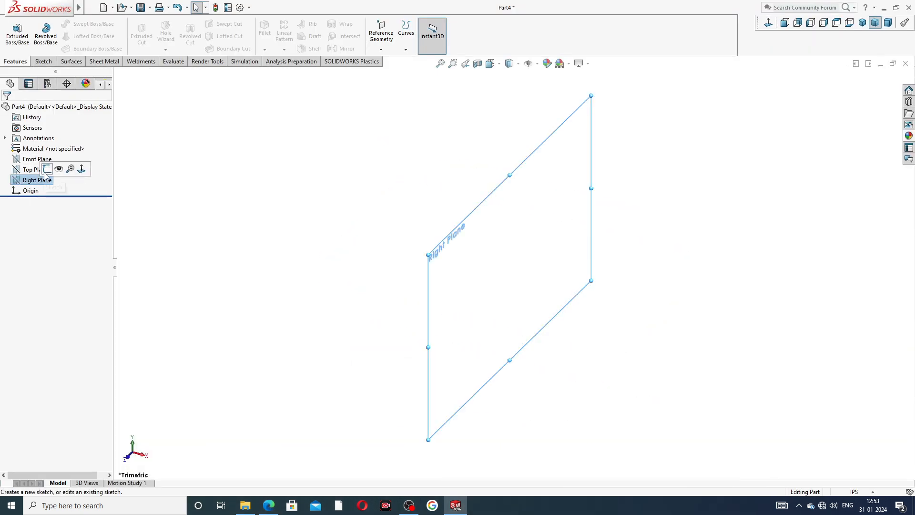
click(48, 172)
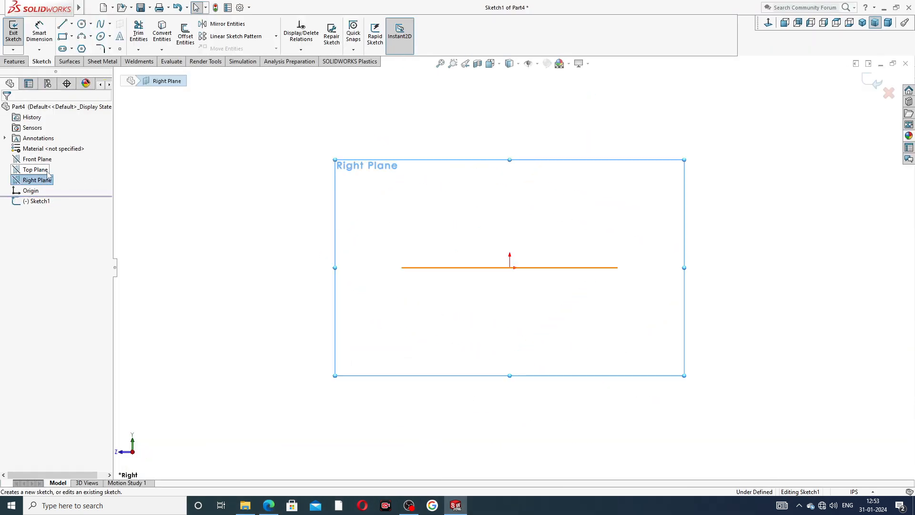
click(63, 24)
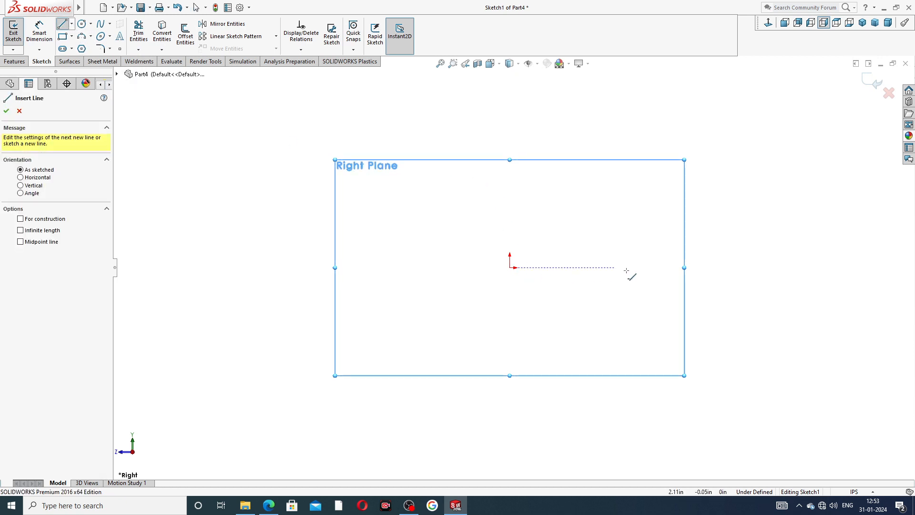
click(684, 268)
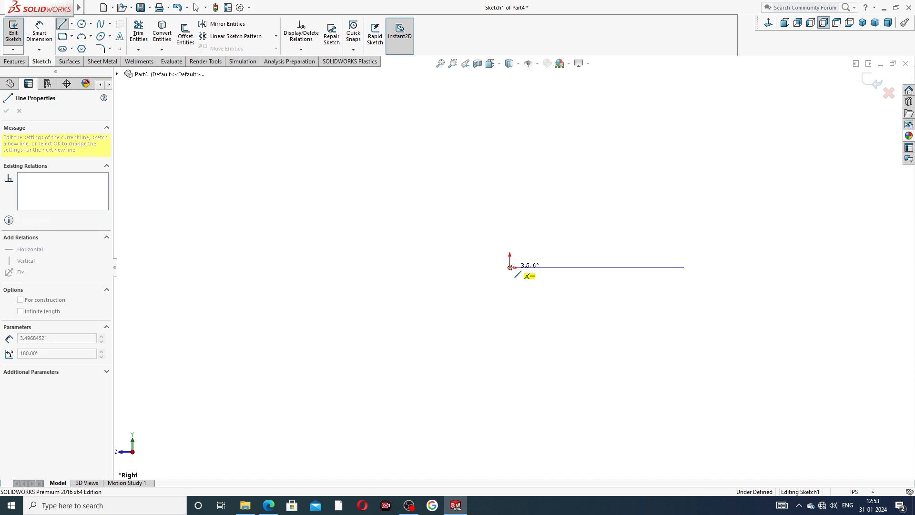
click(510, 267)
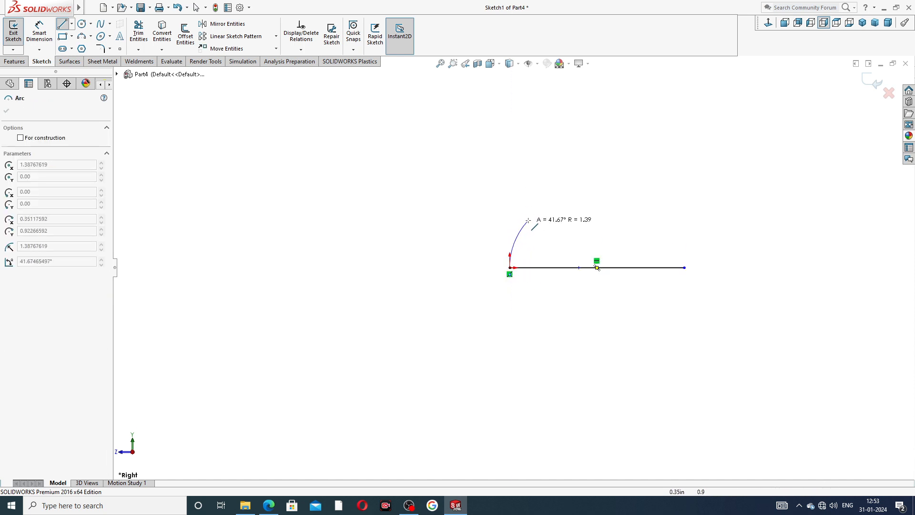
Step: Sketch the pin's half-profile with an arc rising from the origin, a vertical line about 0.83 in long, a horizontal shank line and a vertical end line
click(539, 195)
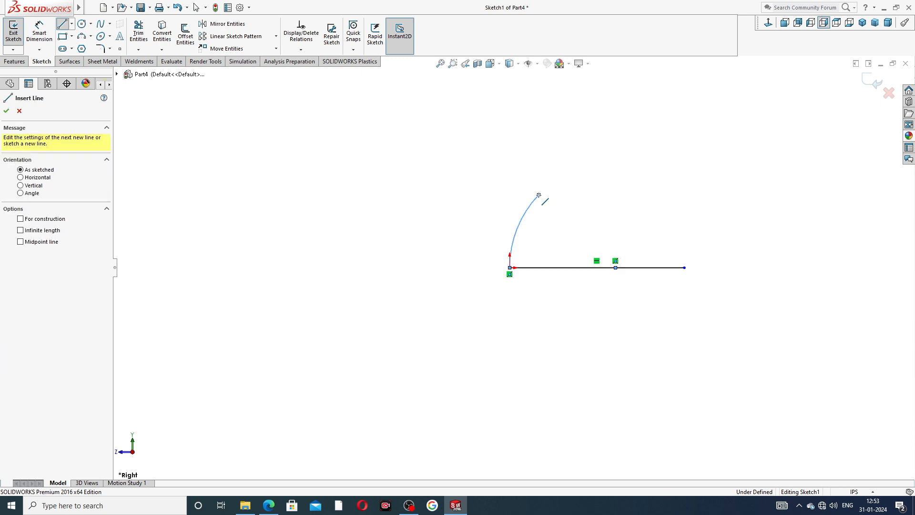
click(538, 237)
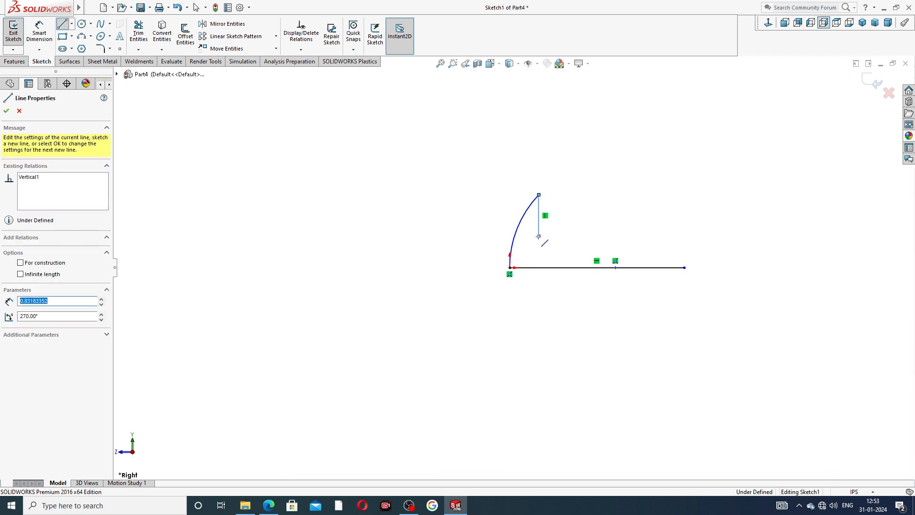
click(684, 237)
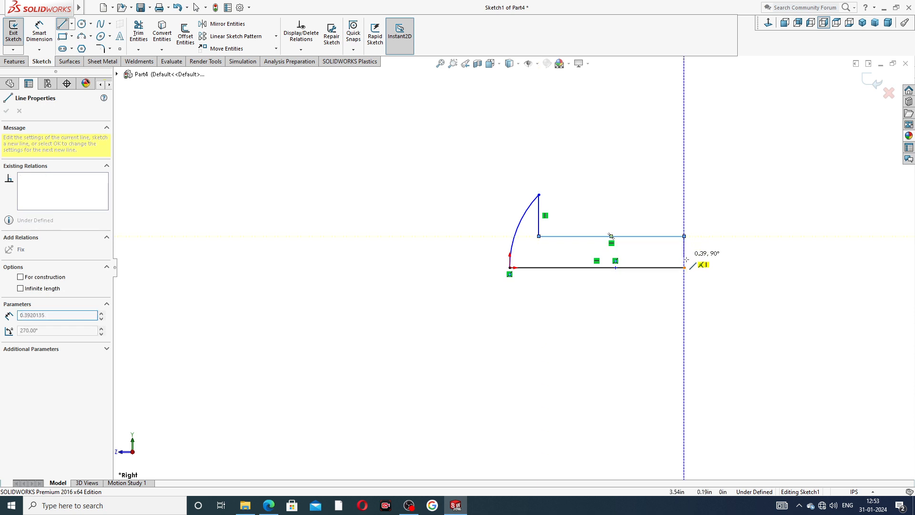
click(685, 268)
right_click(716, 189)
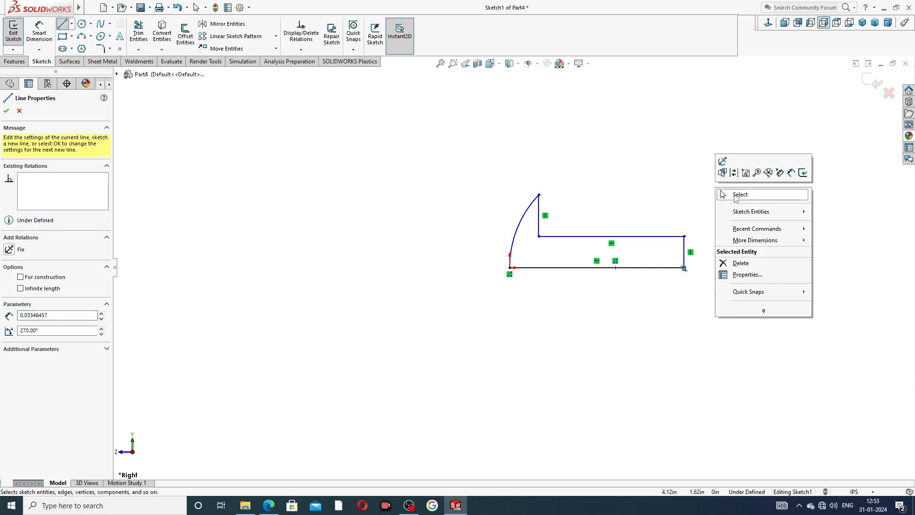
click(739, 194)
Step: Delete the short stub line extending below the base line at the shank end of the profile
scroll(692, 229, down, 3)
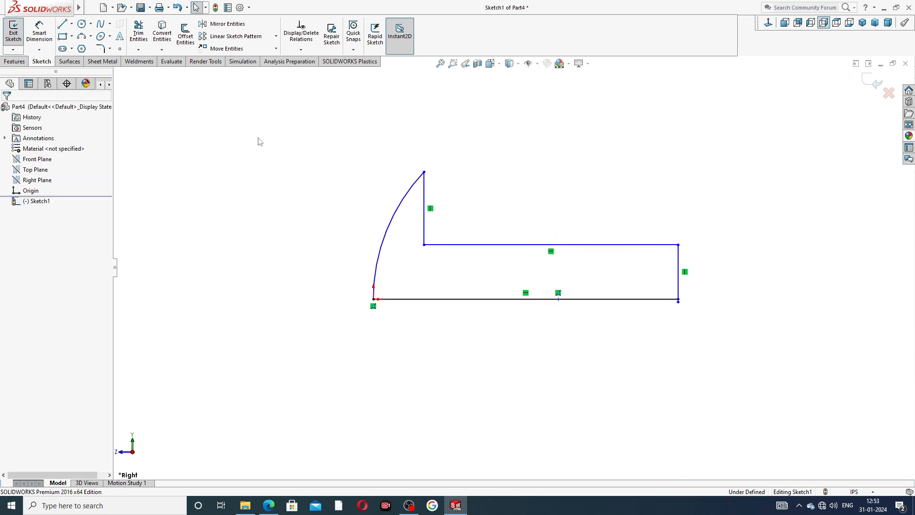
click(46, 33)
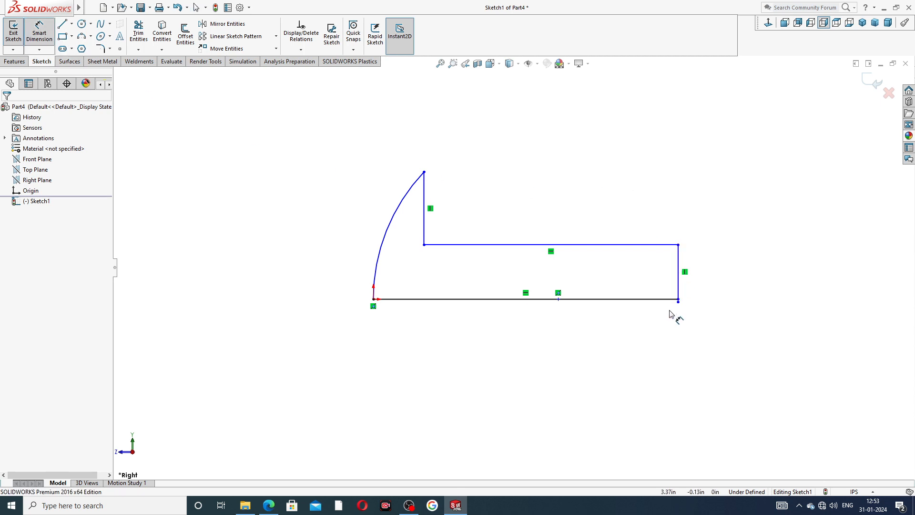
scroll(677, 305, down, 4)
right_click(696, 221)
click(717, 142)
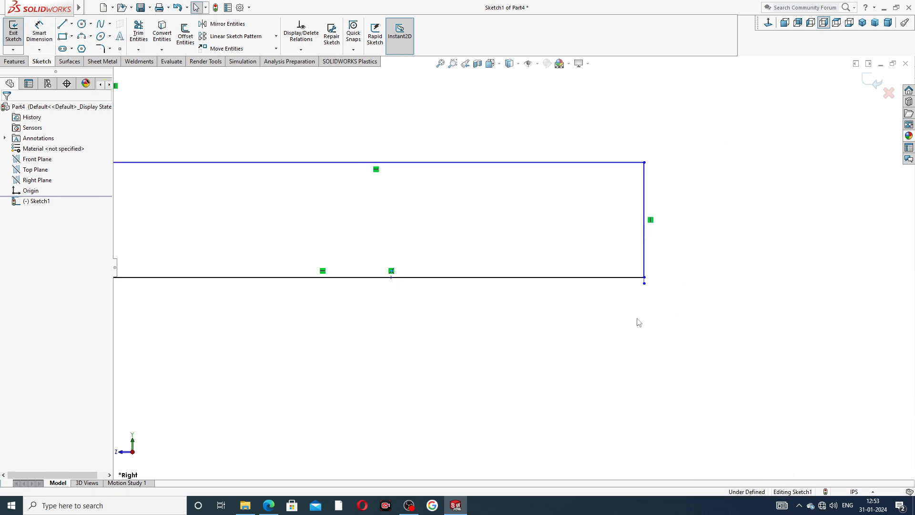
scroll(646, 285, down, 4)
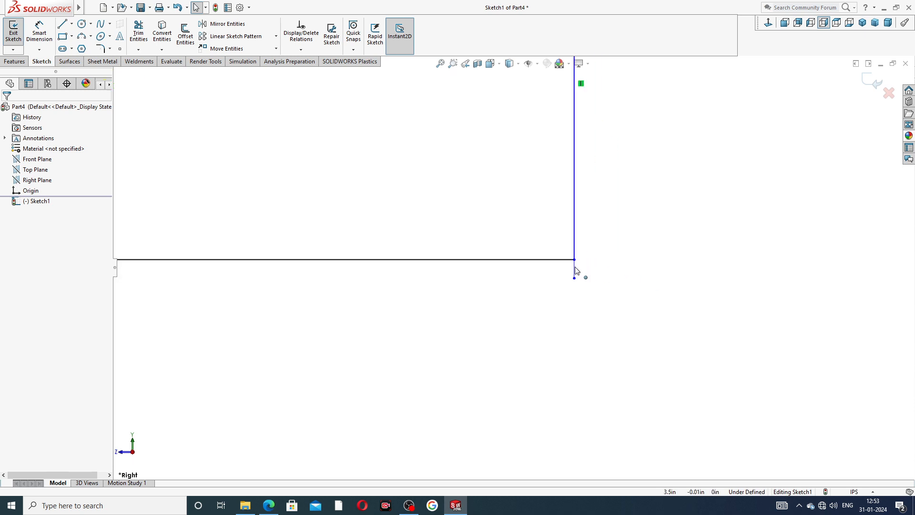
click(575, 269)
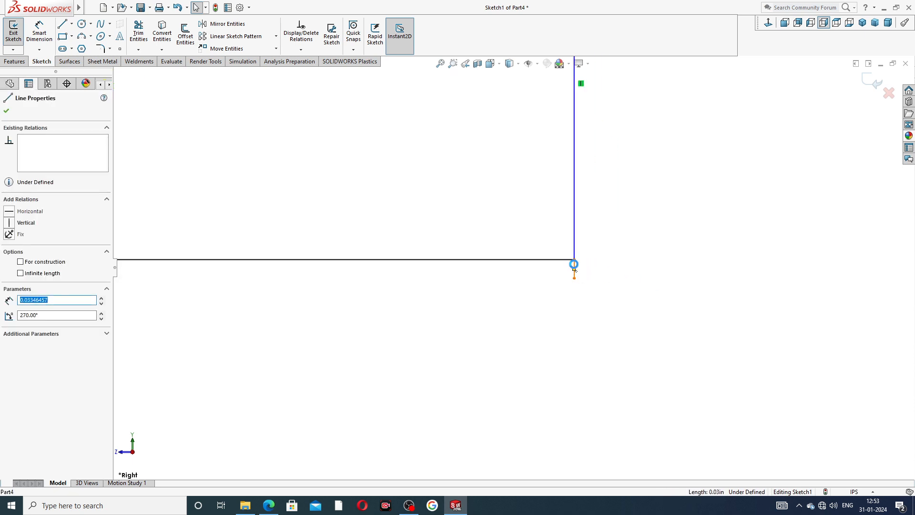
key(Delete)
scroll(592, 203, up, 6)
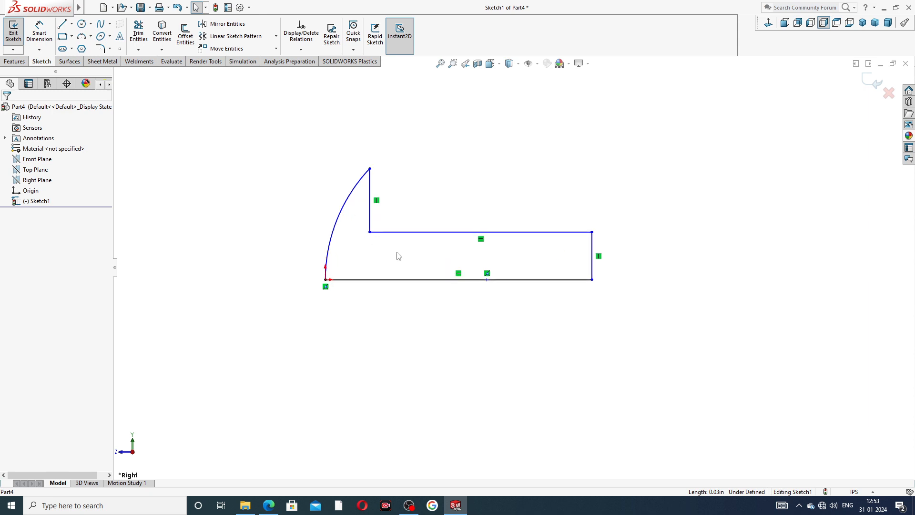
Step: Dimension the vertical end line of the shank and set its length to 0.06 in
scroll(399, 256, down, 2)
click(46, 37)
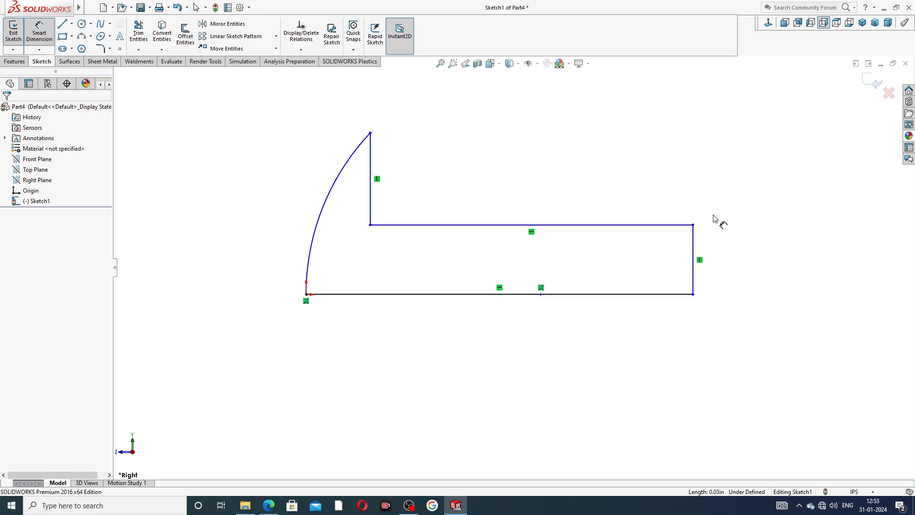
scroll(714, 218, down, 2)
scroll(660, 274, up, 3)
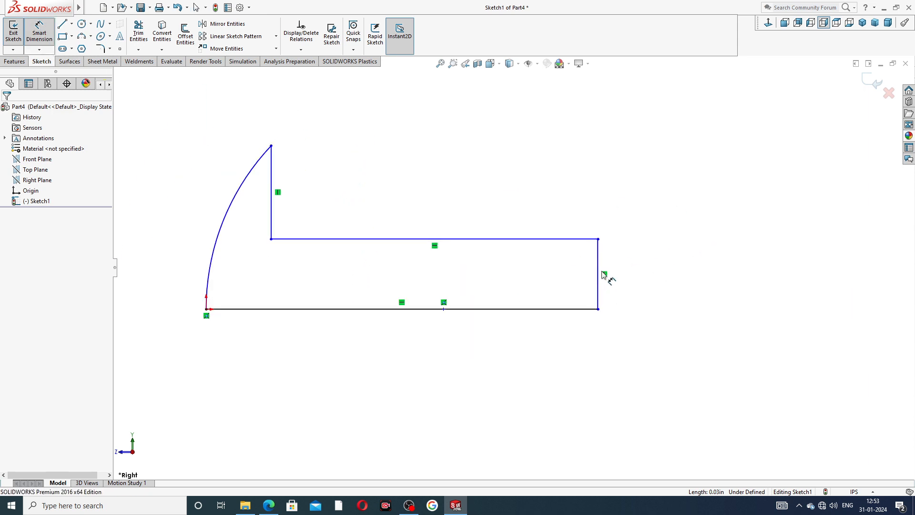
click(598, 262)
click(618, 278)
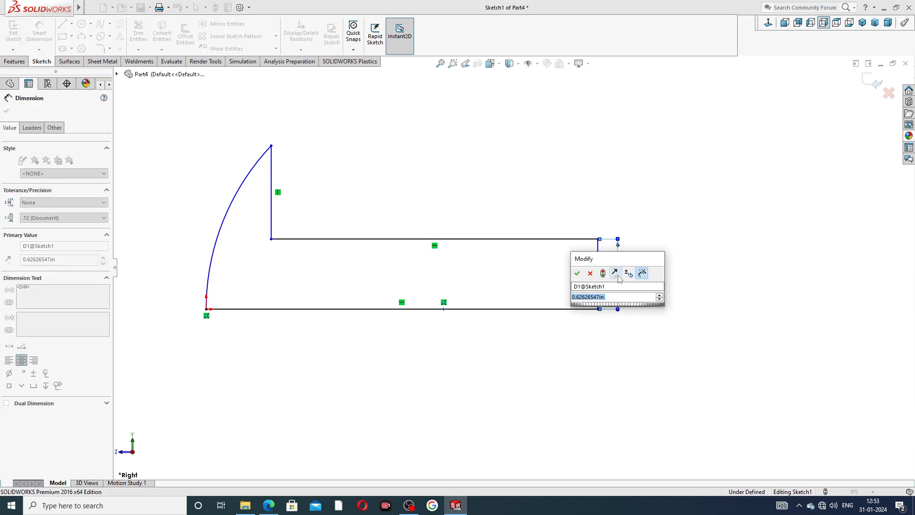
text(.06)
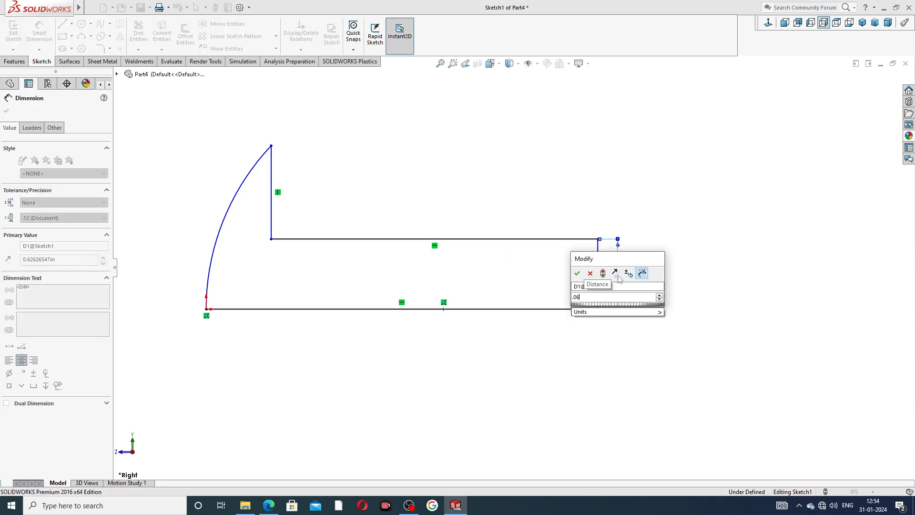
key(Return)
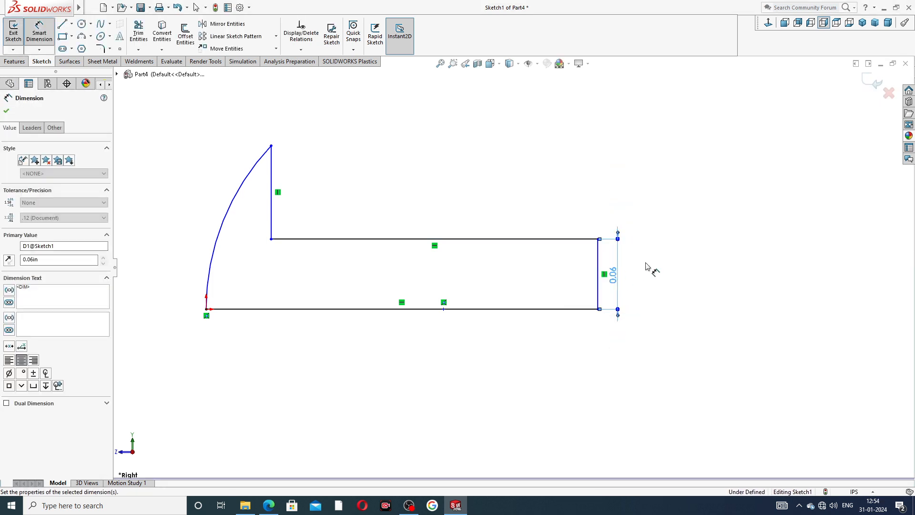
click(648, 264)
Step: Dimension the upper horizontal shank line to 0.75 in and move the 0.06 dimension clear of the shank end
scroll(411, 234, up, 3)
scroll(428, 263, down, 3)
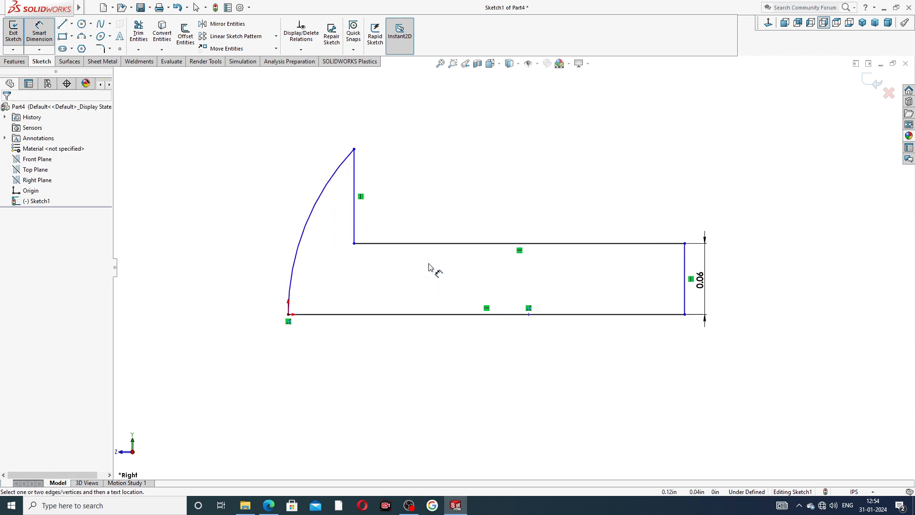
click(460, 244)
click(473, 149)
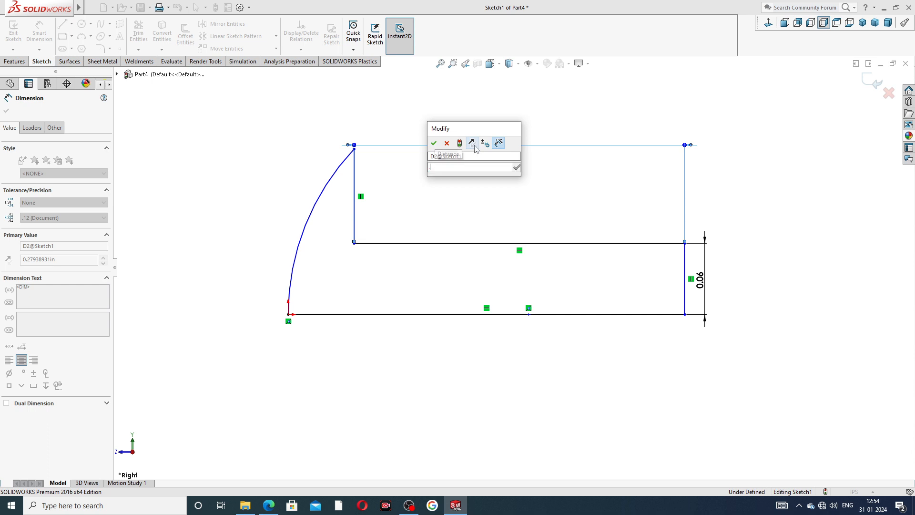
text(0.28)
key(Return)
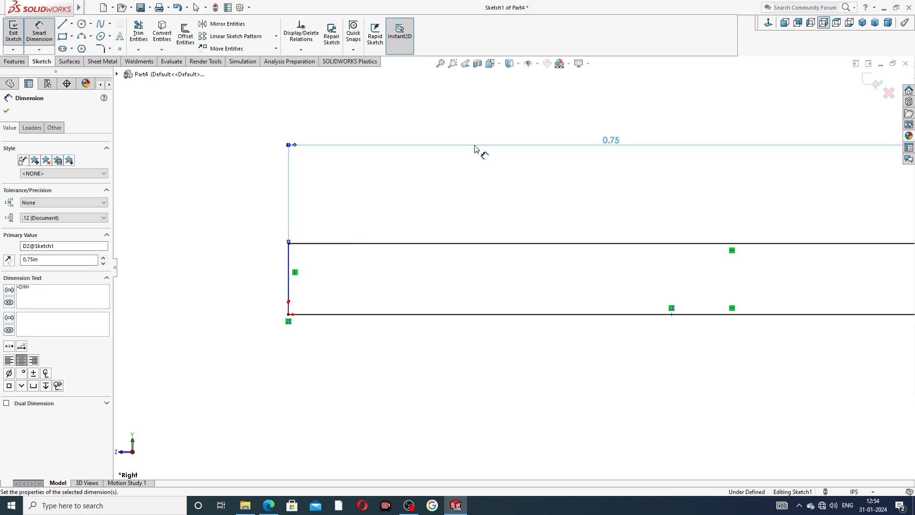
scroll(659, 188, down, 5)
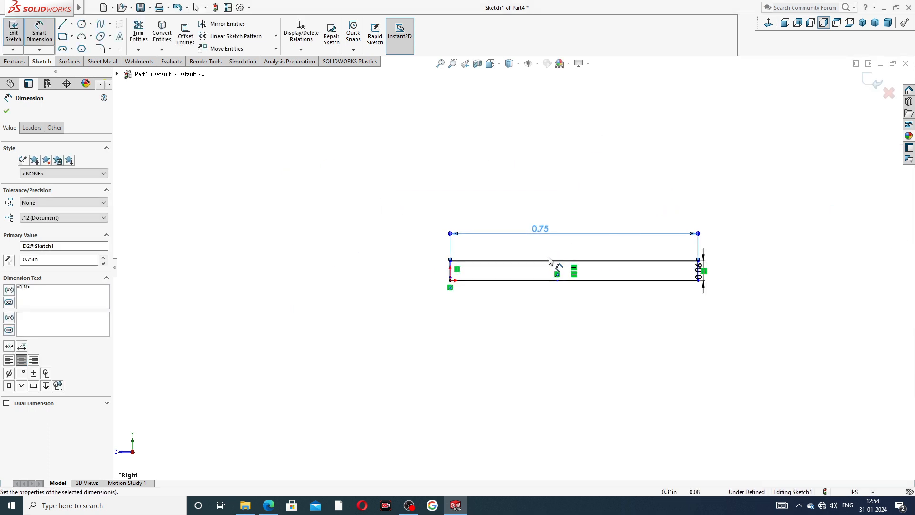
scroll(552, 266, up, 3)
drag(819, 288, 837, 285)
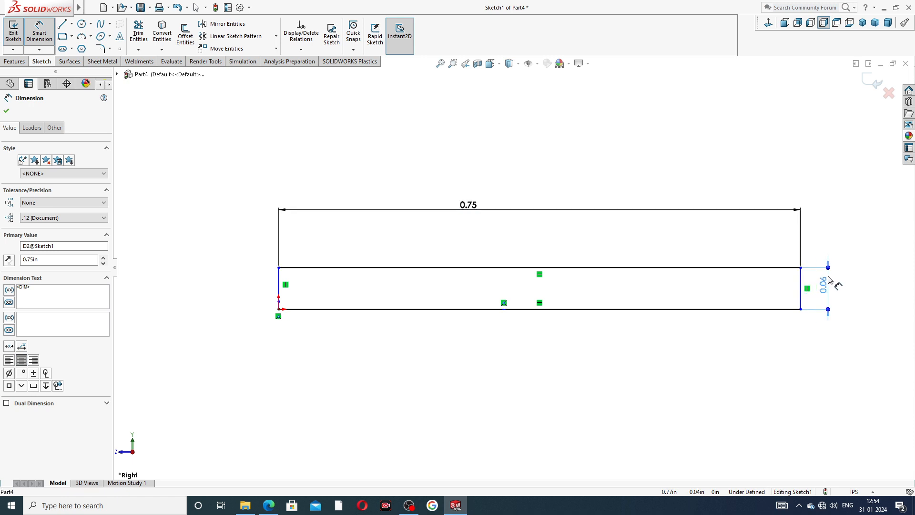
Step: Leave dimensioning and pull the head arc's upper endpoint out above the shank, about 0.02 in along and 0.11 in above the origin
right_click(568, 159)
click(592, 140)
scroll(334, 243, up, 3)
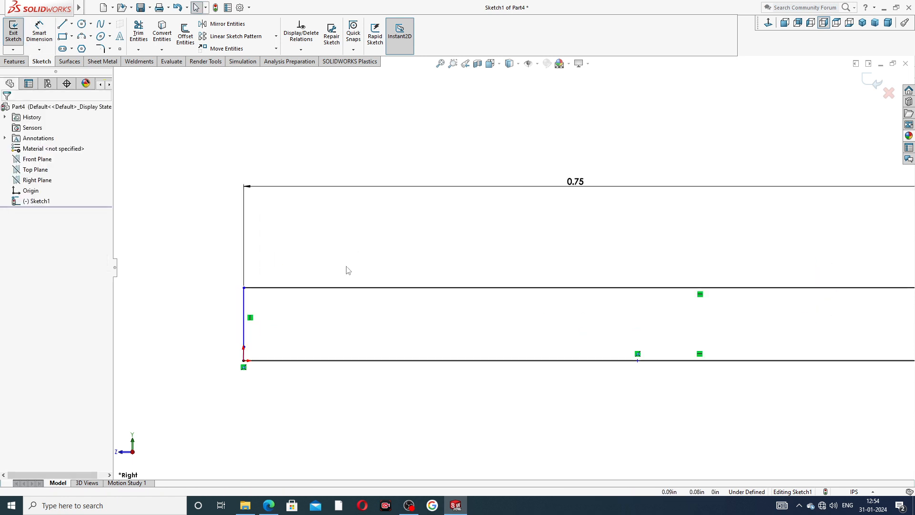
drag(250, 291, 272, 280)
click(288, 271)
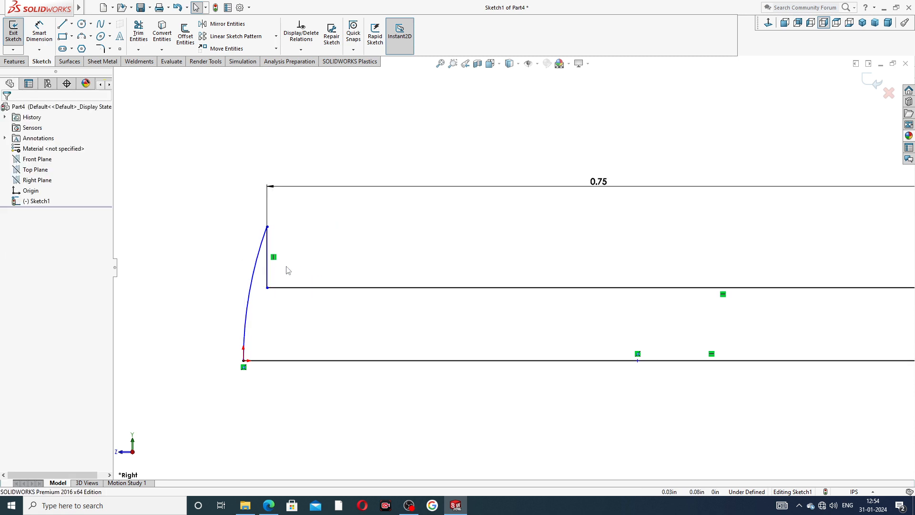
scroll(482, 245, up, 3)
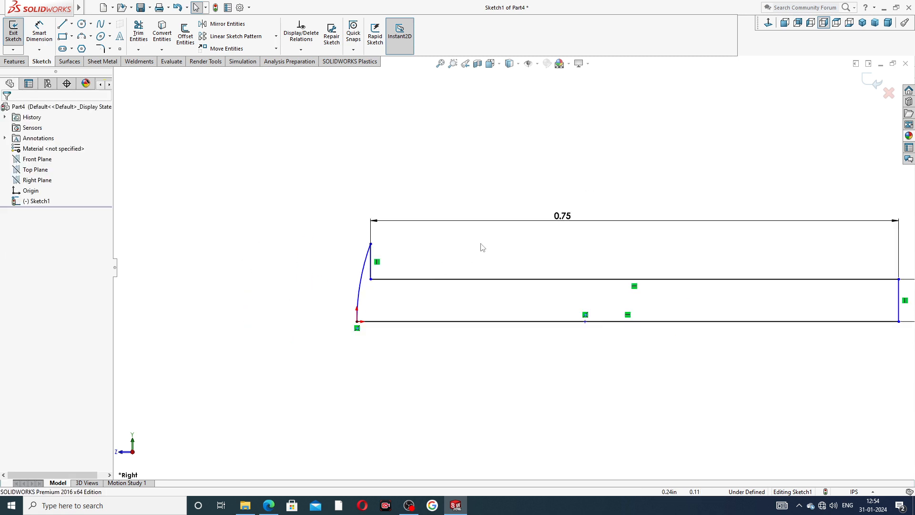
Step: Set the horizontal distance between the origin and the arc's upper endpoint to 0.03 in, placing the dimension below the profile
click(40, 33)
scroll(357, 270, down, 2)
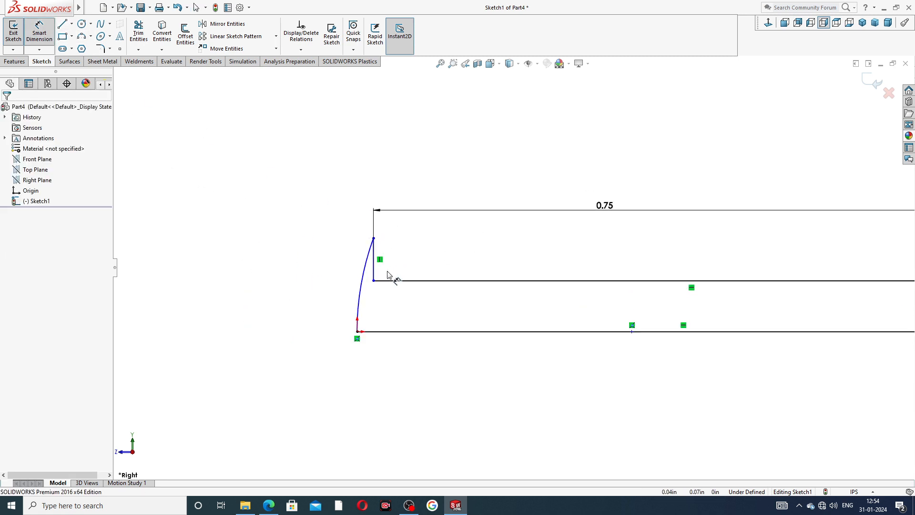
click(378, 232)
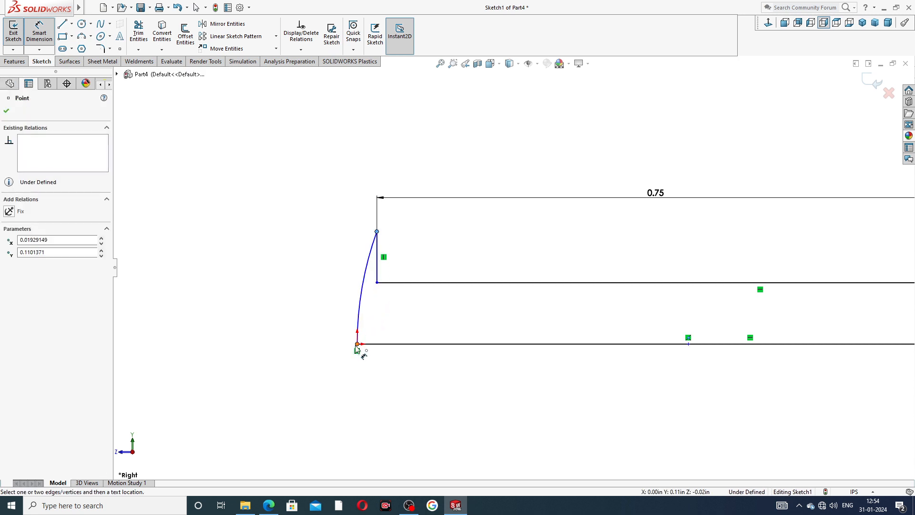
click(357, 344)
click(377, 377)
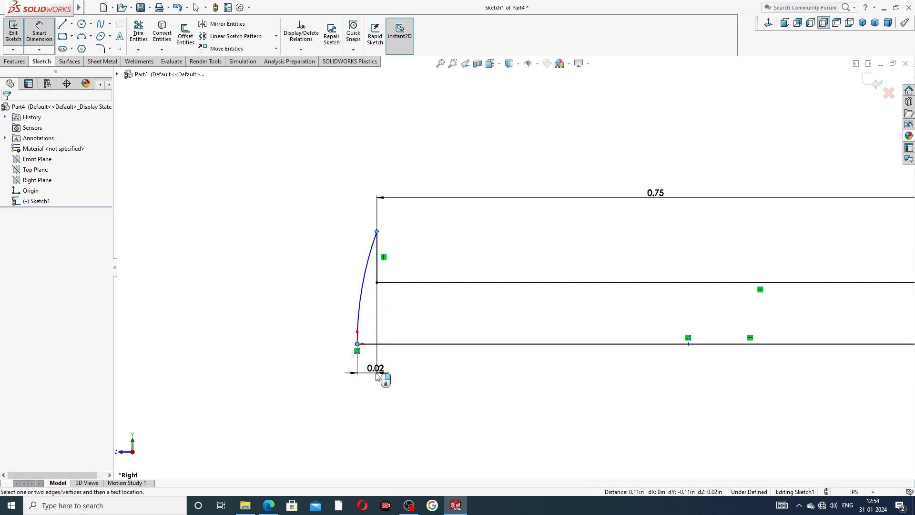
text(.03)
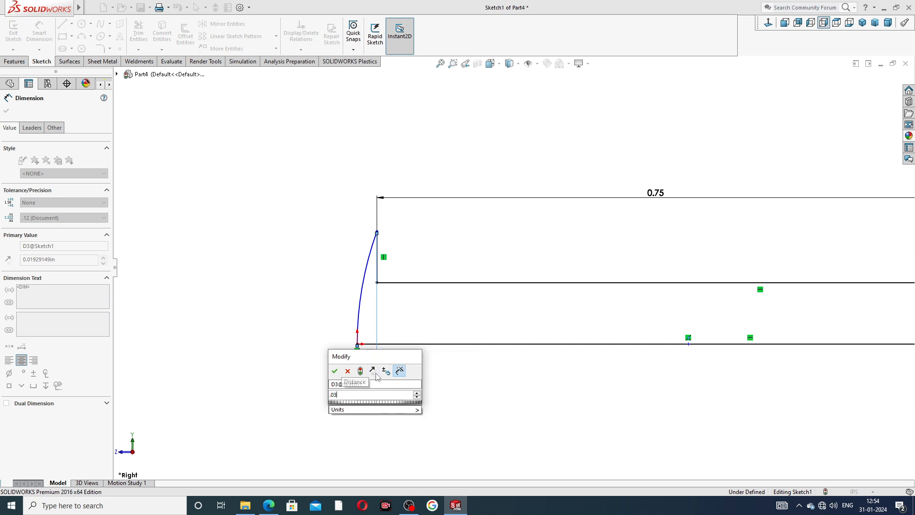
key(Return)
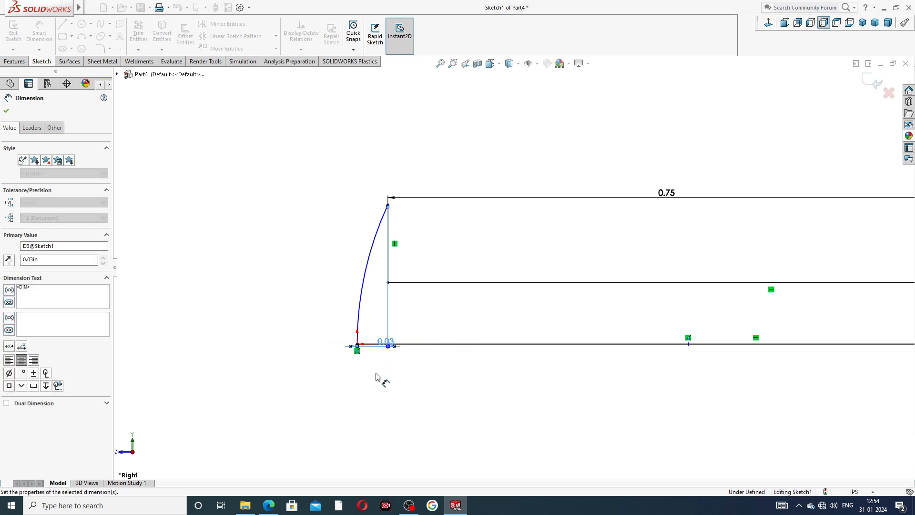
drag(383, 348, 376, 365)
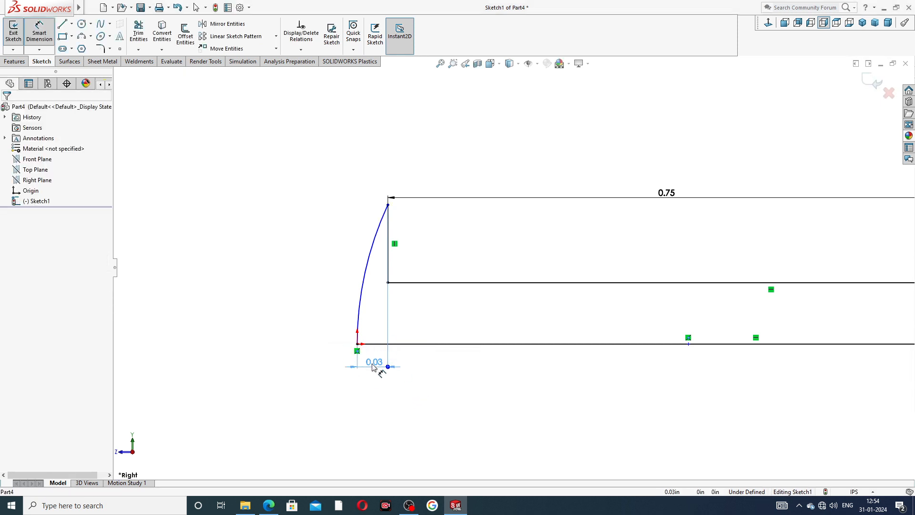
Step: Set the vertical distance between the origin and the arc's upper endpoint to 0.08 in
click(387, 206)
click(358, 345)
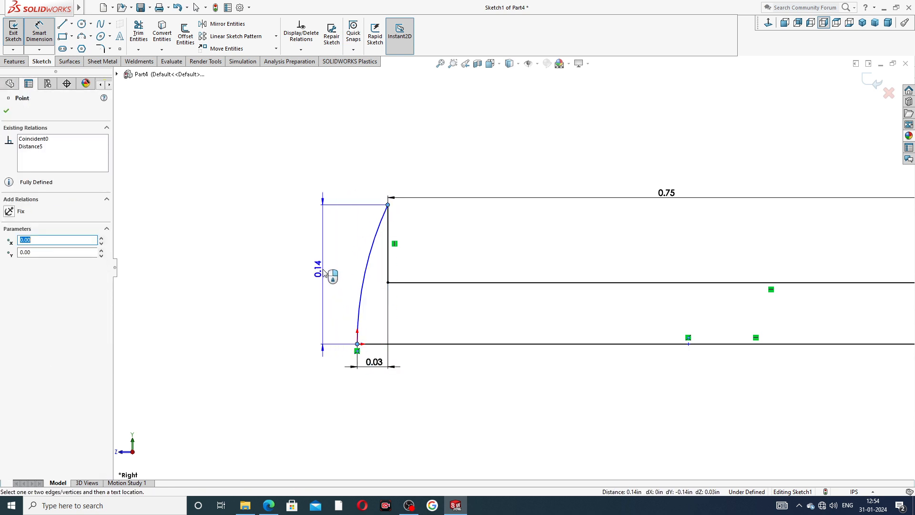
click(323, 269)
text(.08)
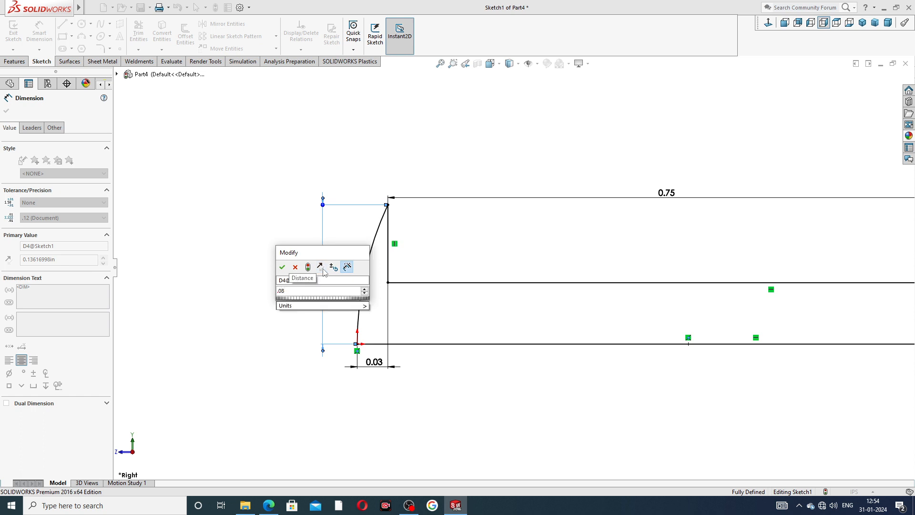
key(Return)
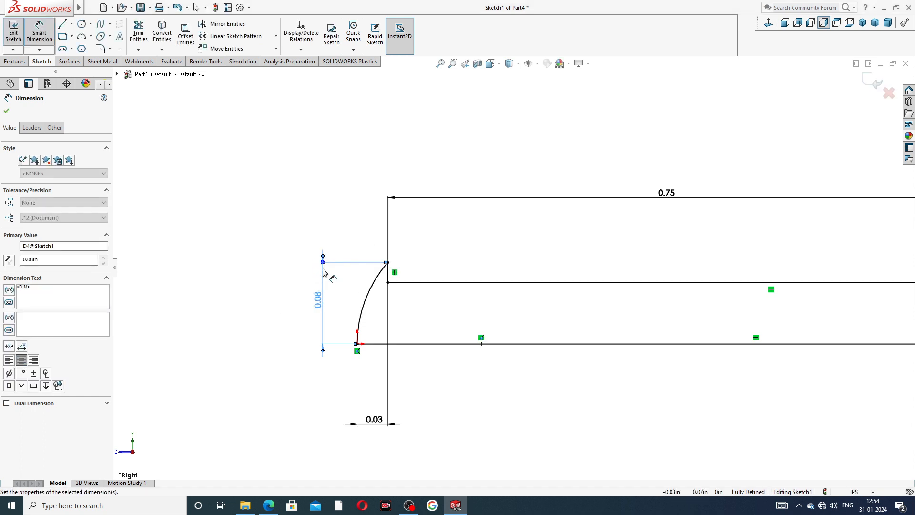
click(535, 262)
scroll(535, 261, up, 3)
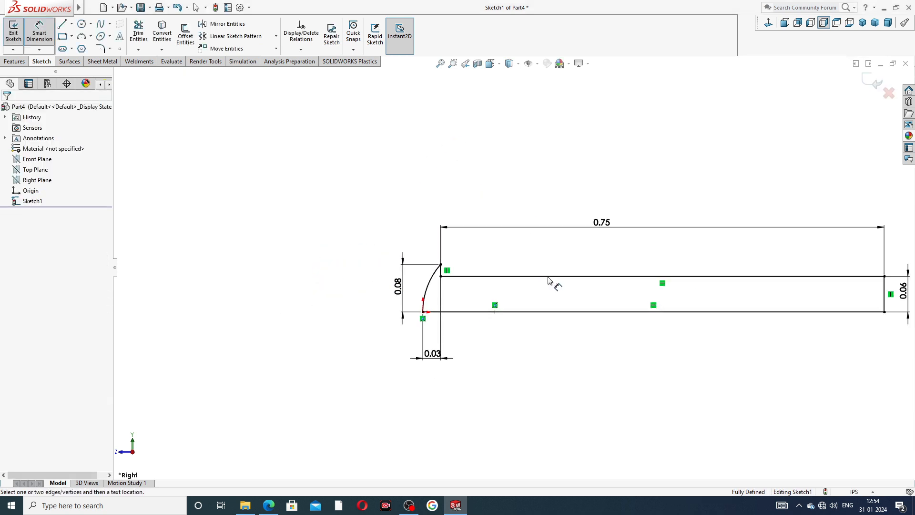
Step: Compare the dimensioned half-profile with the right view in the pin's PDF drawing, checking especially the head's 0.08 dimension
scroll(588, 302, up, 1)
scroll(582, 300, down, 2)
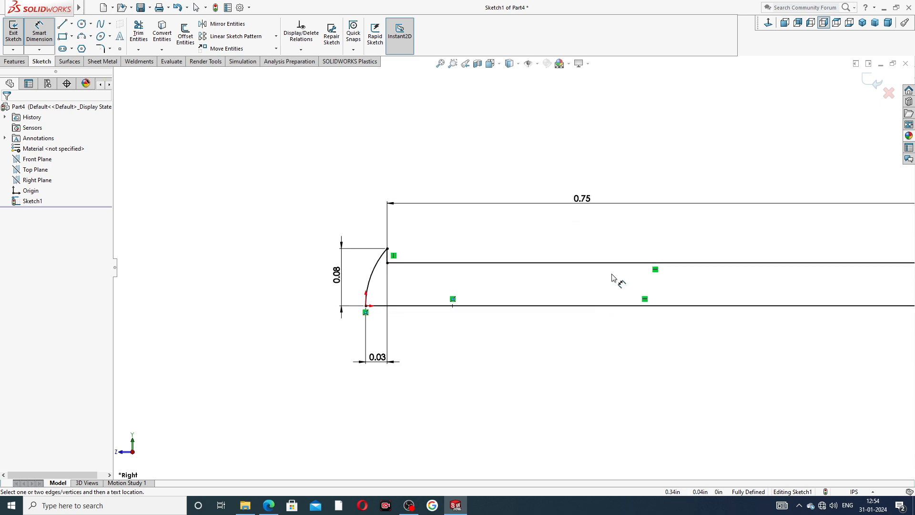
scroll(682, 276, up, 2)
scroll(687, 301, down, 1)
scroll(685, 302, down, 1)
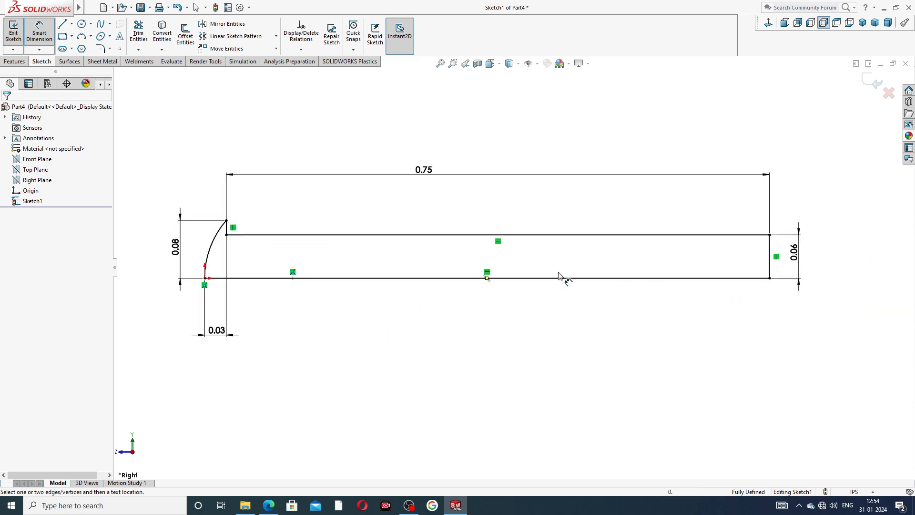
click(270, 505)
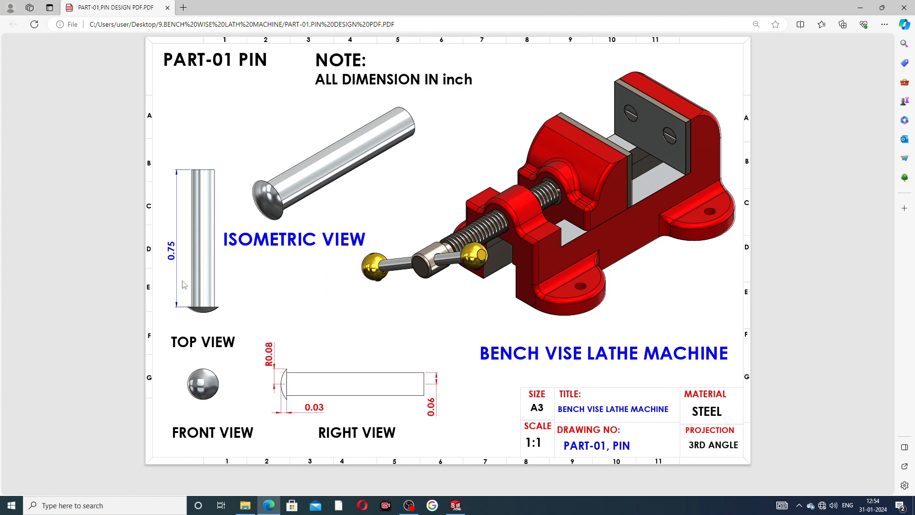
click(269, 505)
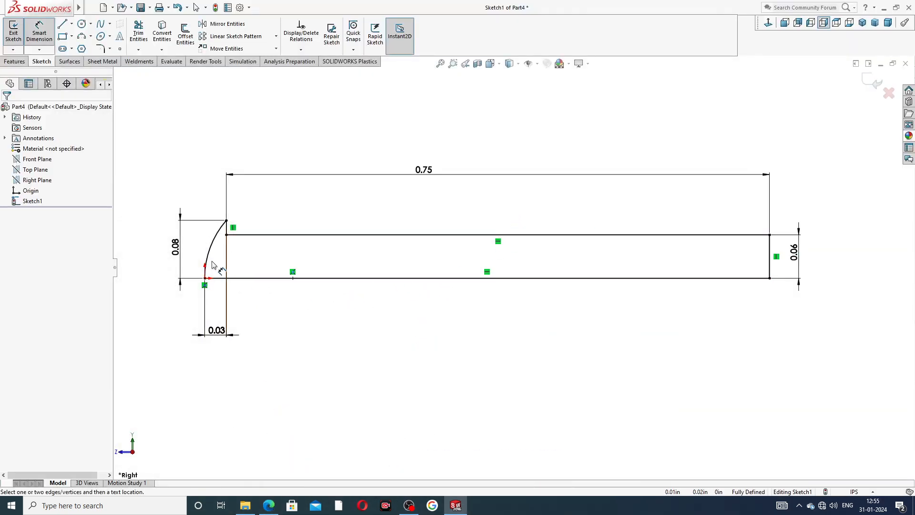
click(180, 256)
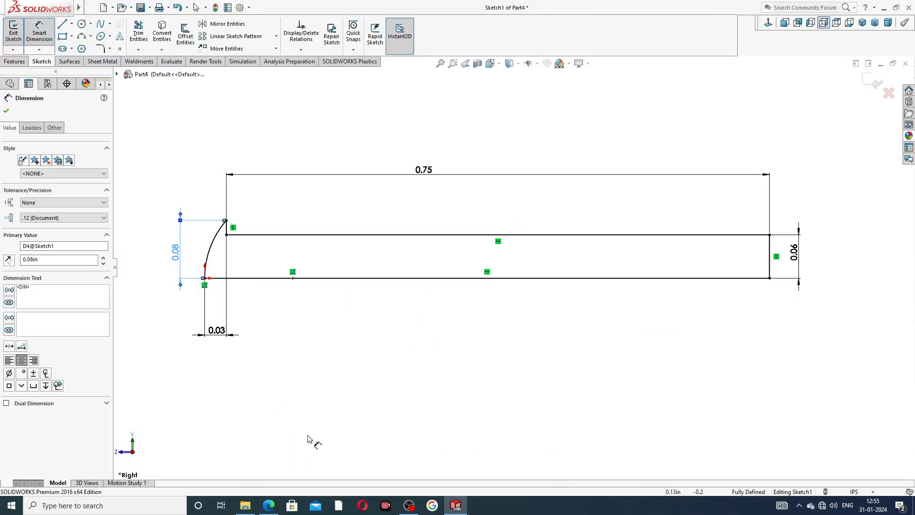
click(269, 505)
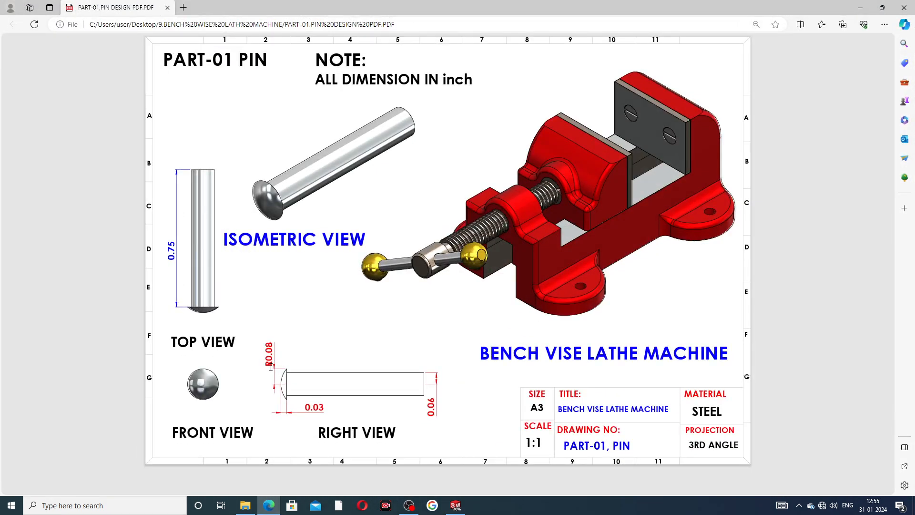
click(270, 505)
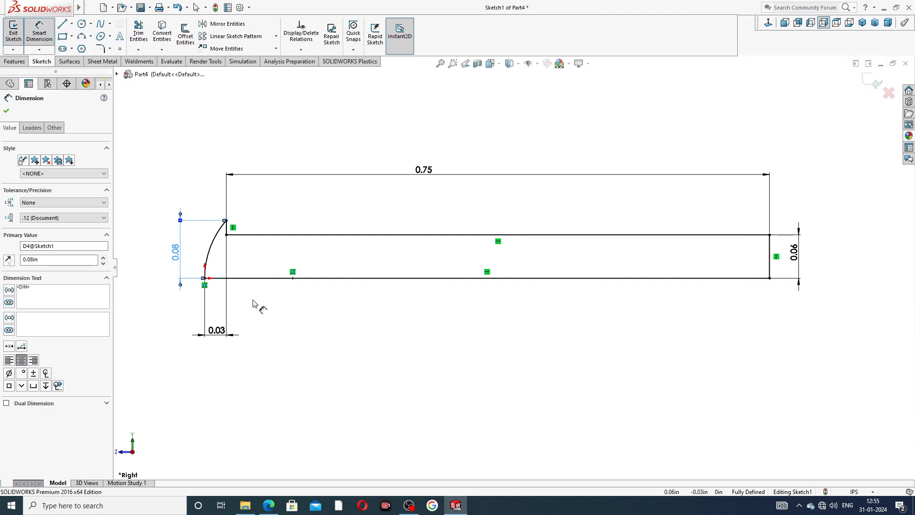
click(267, 316)
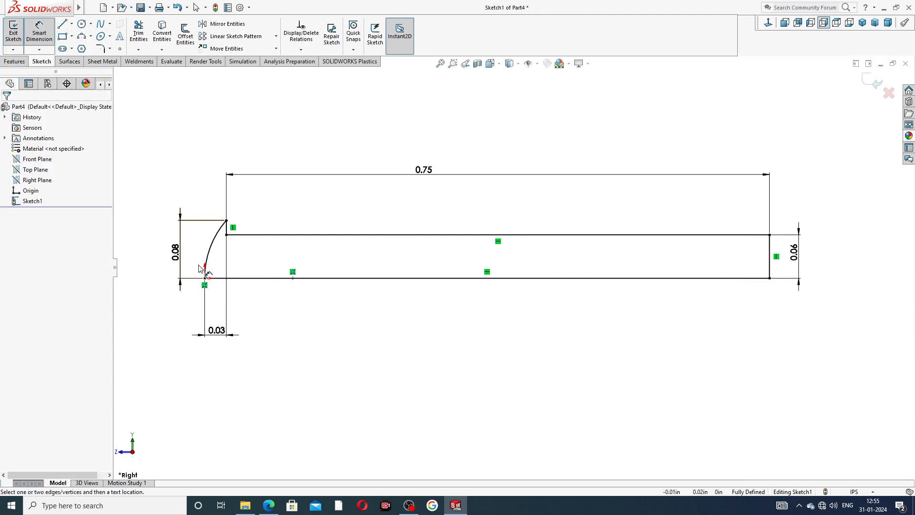
scroll(411, 287, up, 2)
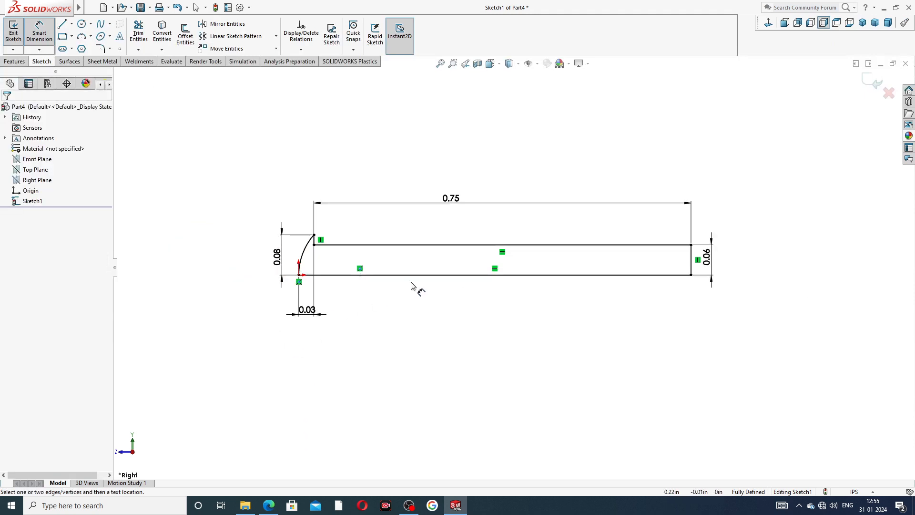
scroll(409, 286, down, 3)
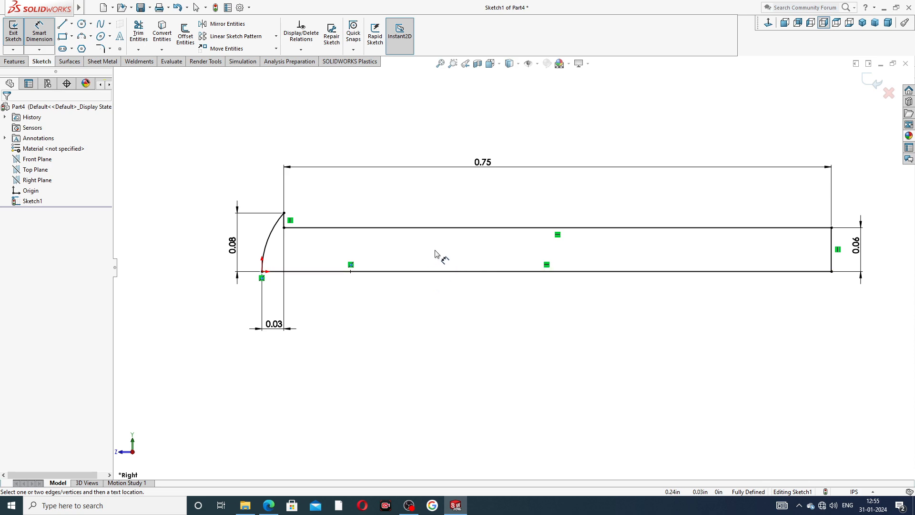
scroll(435, 251, up, 1)
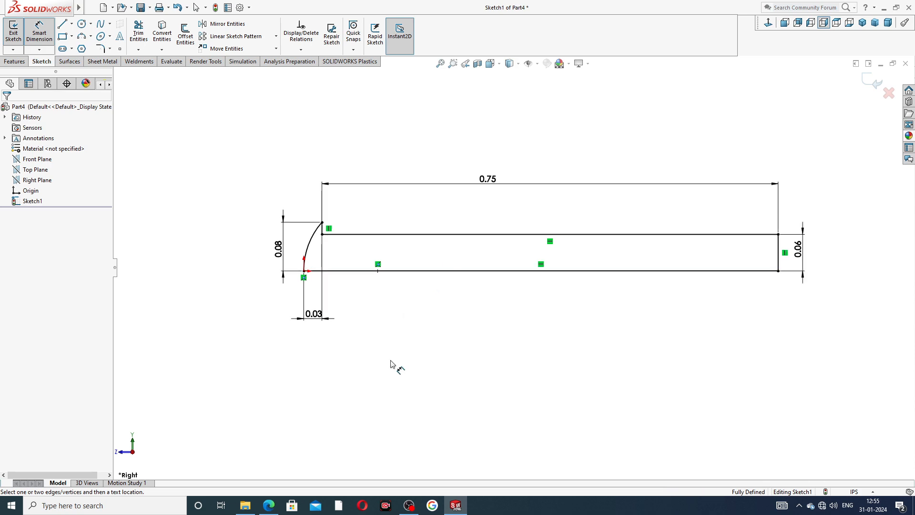
click(269, 506)
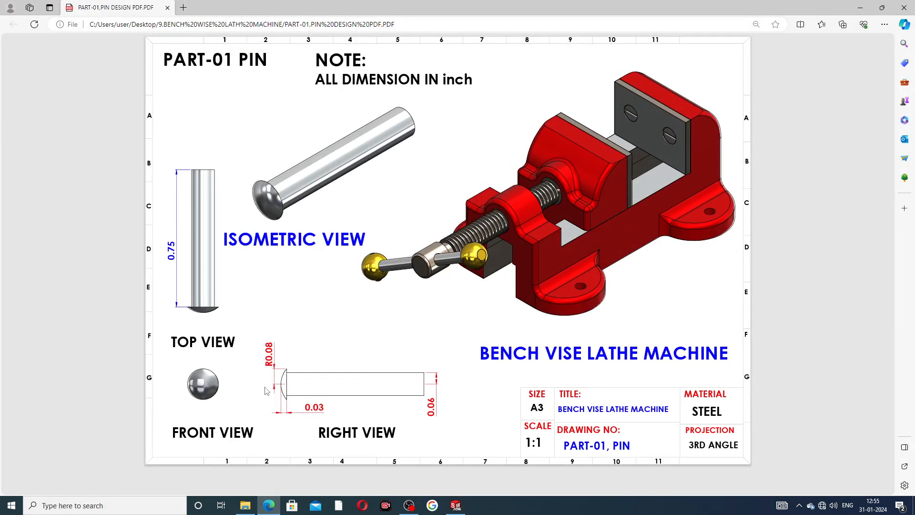
Step: Switch back to SOLIDWORKS and check the head arc's radius with a trial dimension, without placing it
click(269, 505)
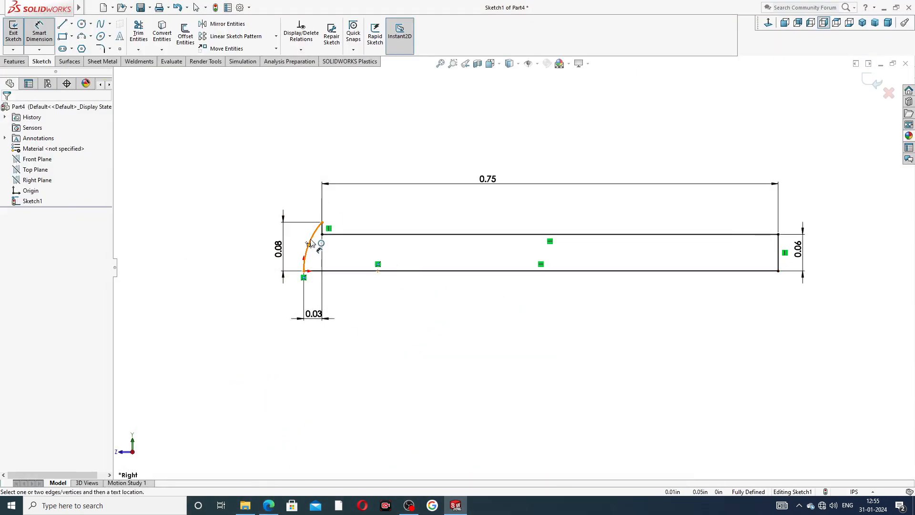
click(308, 240)
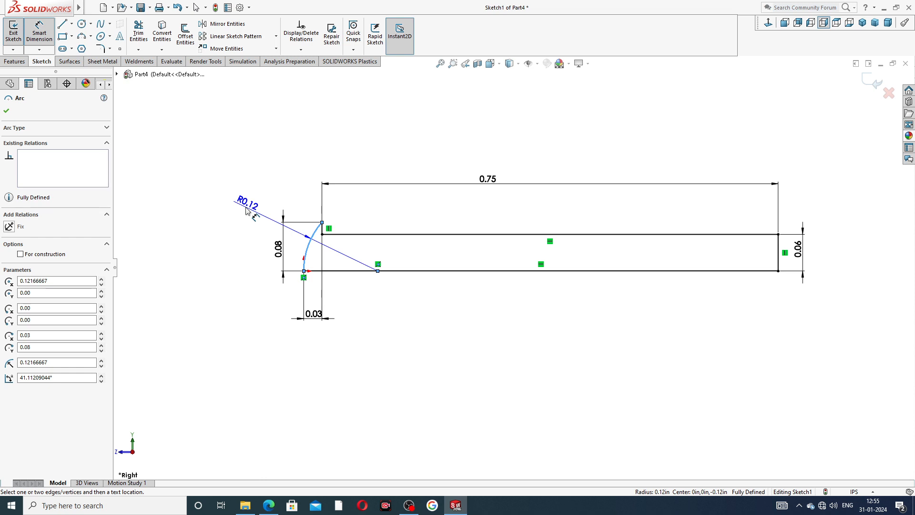
key(Escape)
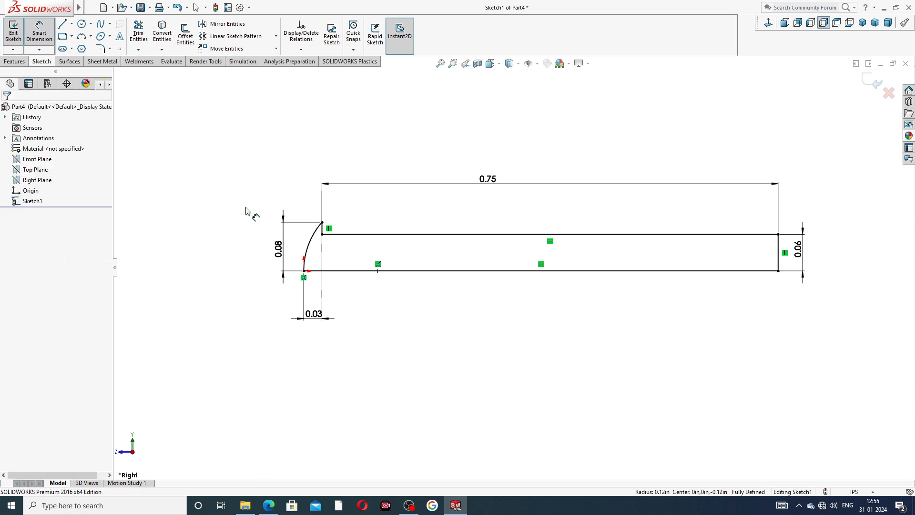
Step: Leave dimensioning and shift the 0.06 dimension slightly away from the shank's end
right_click(242, 164)
click(267, 142)
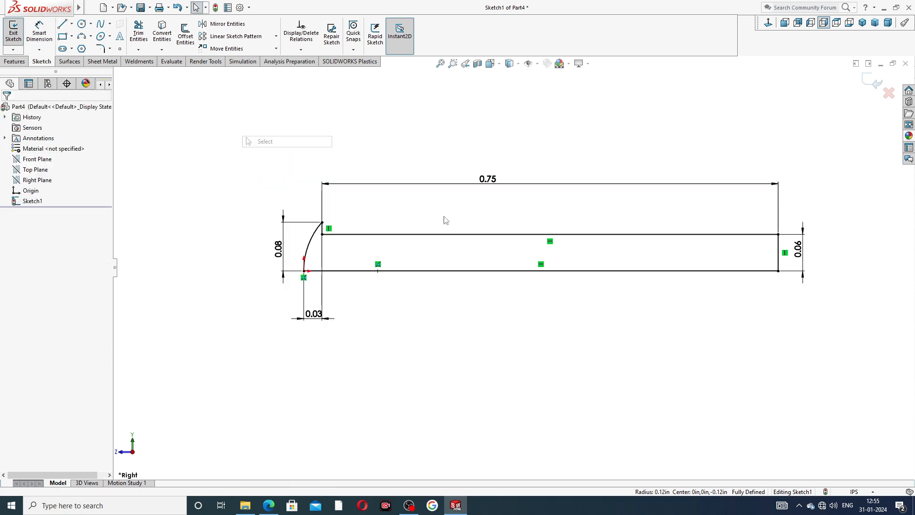
drag(797, 250, 798, 253)
click(729, 333)
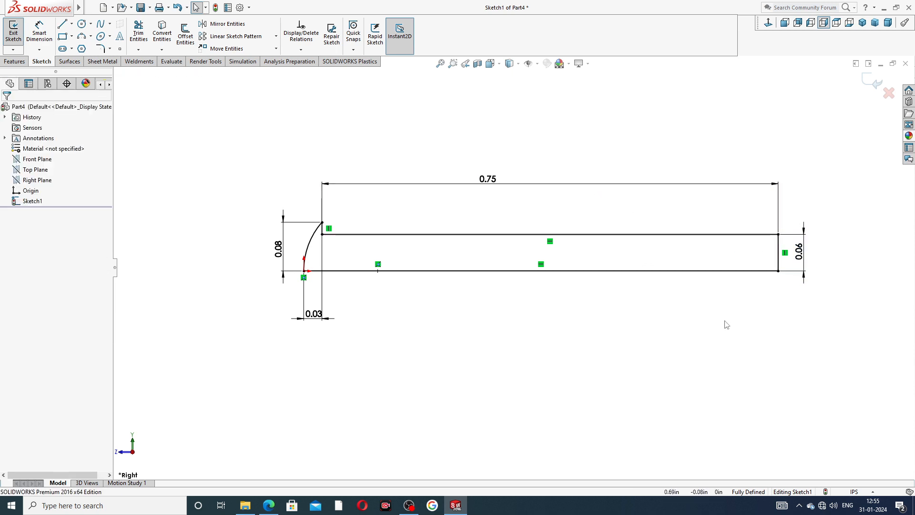
Step: Revolve the half-profile 360 degrees about its long lower line to form the solid pin
click(23, 62)
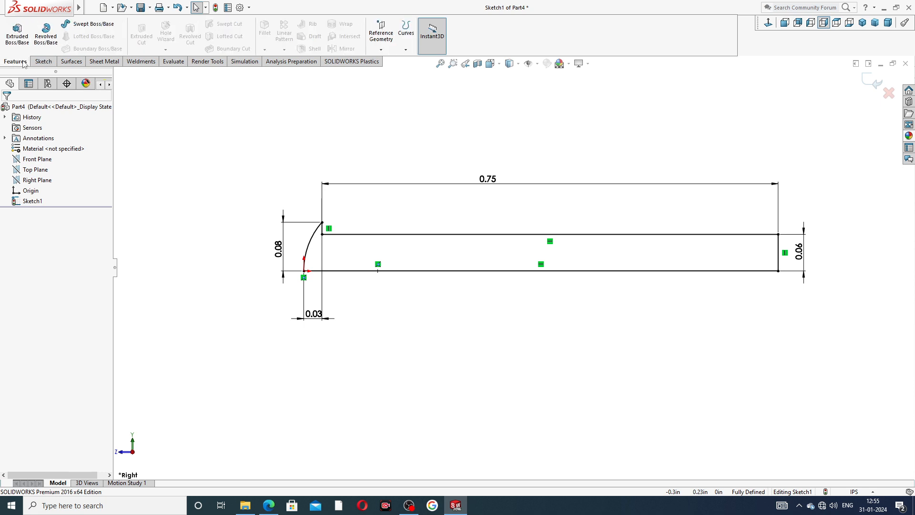
click(45, 34)
click(513, 290)
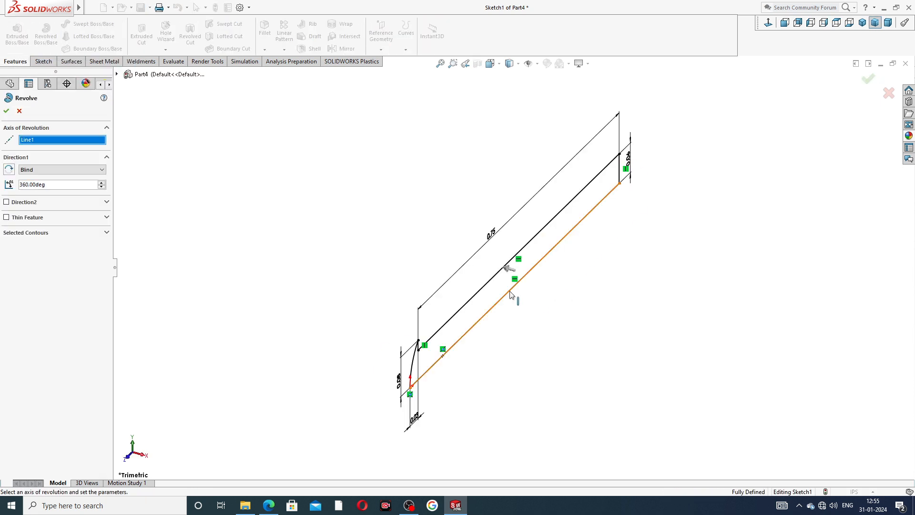
scroll(651, 281, down, 2)
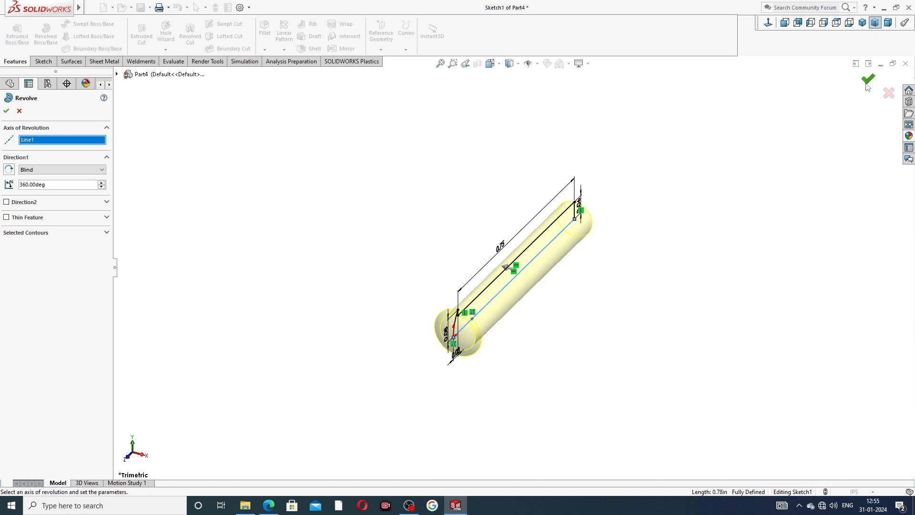
middle_drag(673, 284, 655, 253)
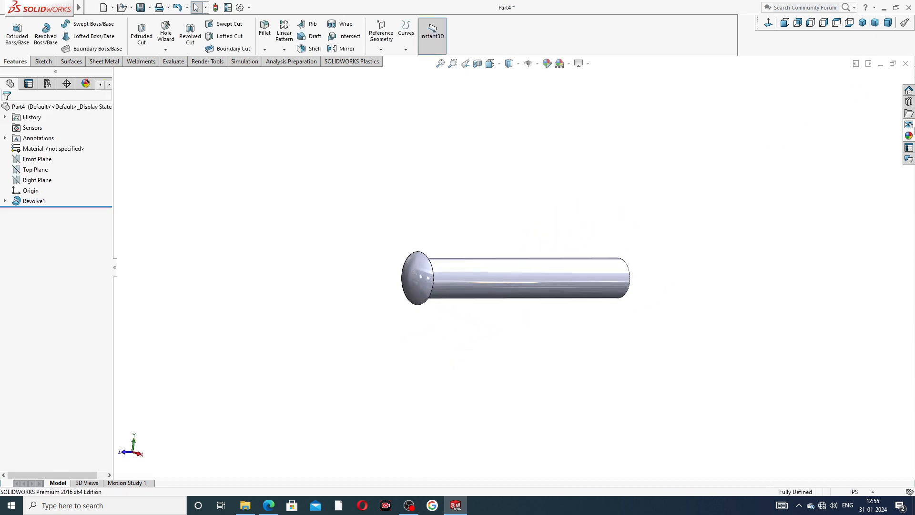
Step: Apply the polished nickel appearance from the metal library to the whole pin
click(909, 136)
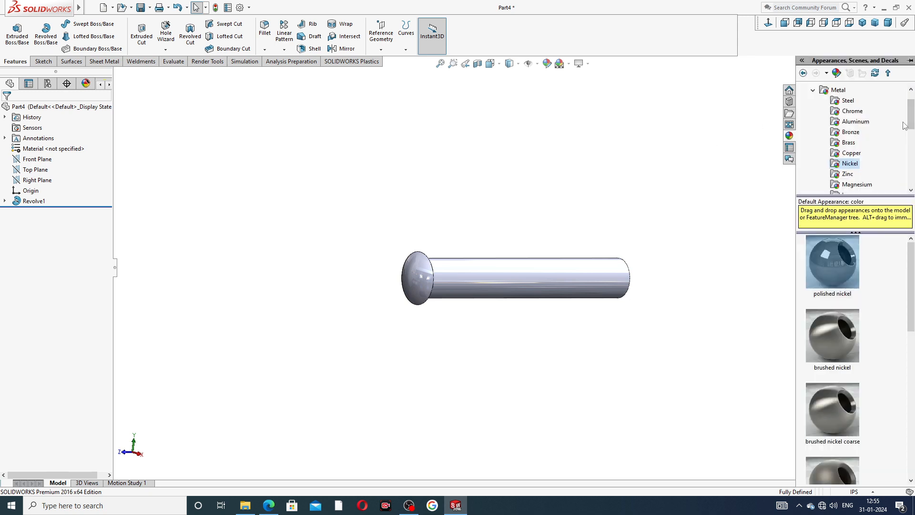
scroll(840, 93, up, 2)
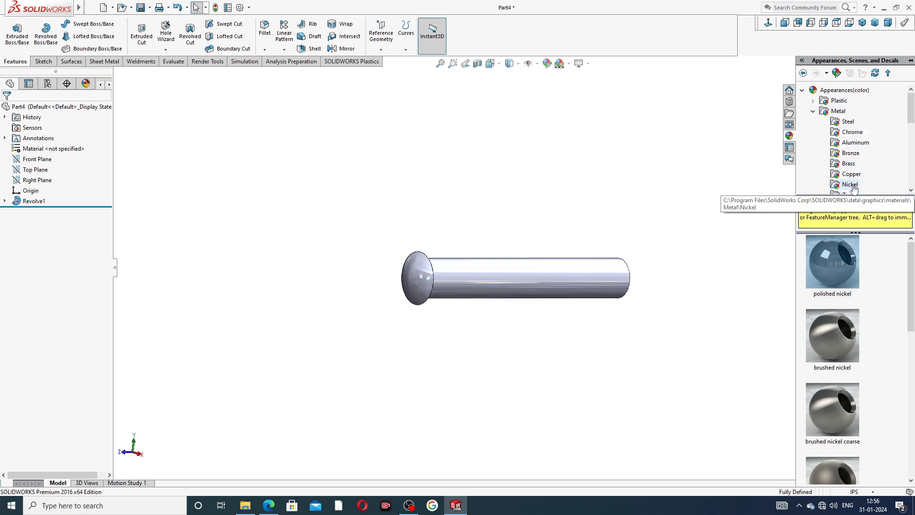
double_click(833, 262)
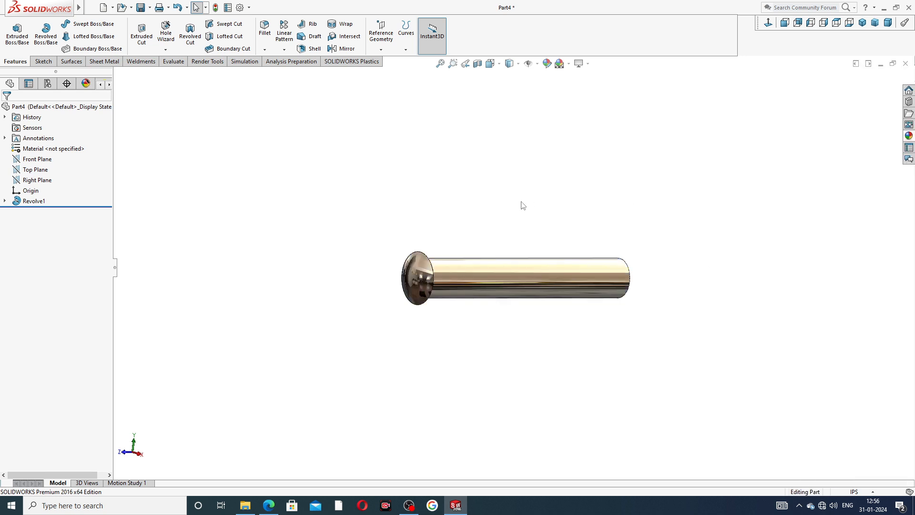
Step: Inspect the finished pin from another angle and show it enlarged in the isometric view
middle_drag(523, 205, 504, 299)
scroll(503, 293, down, 2)
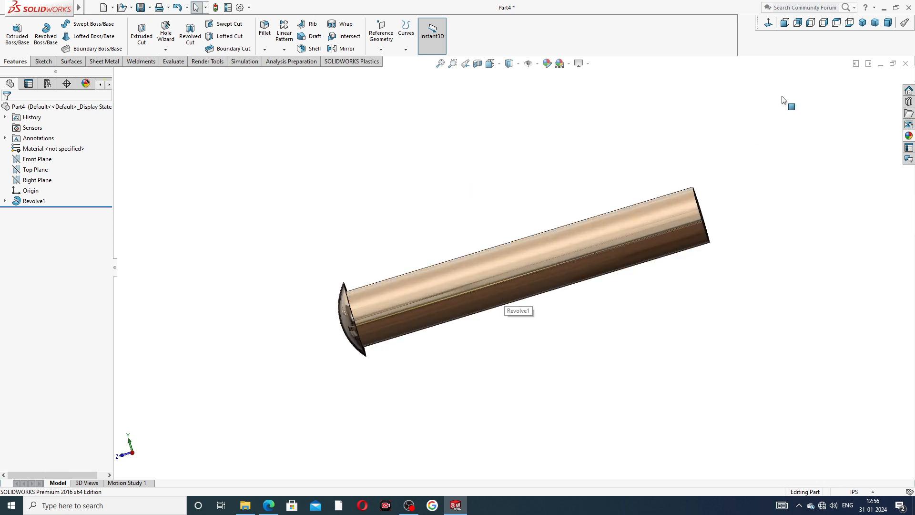
click(862, 22)
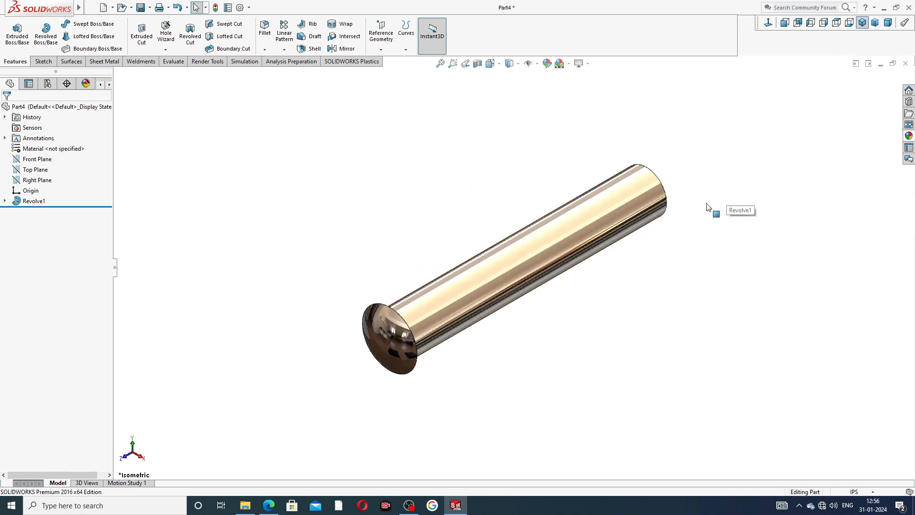
scroll(513, 305, down, 1)
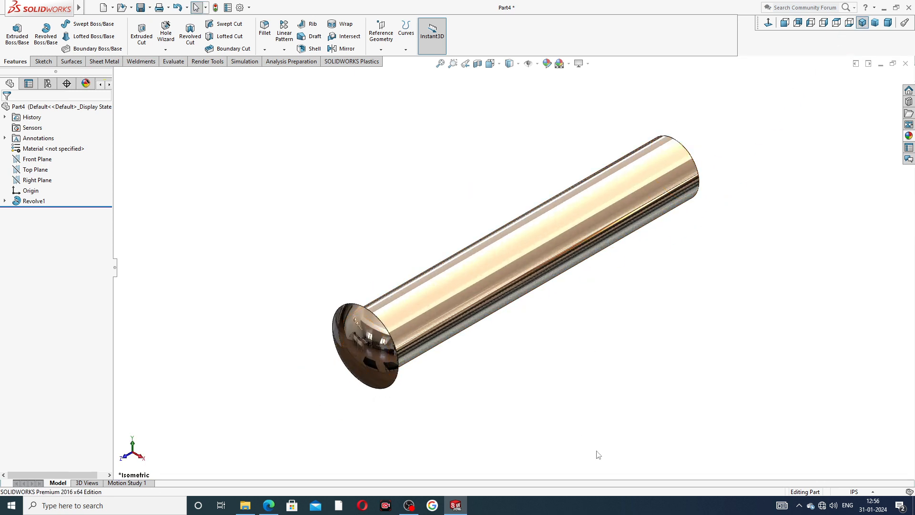